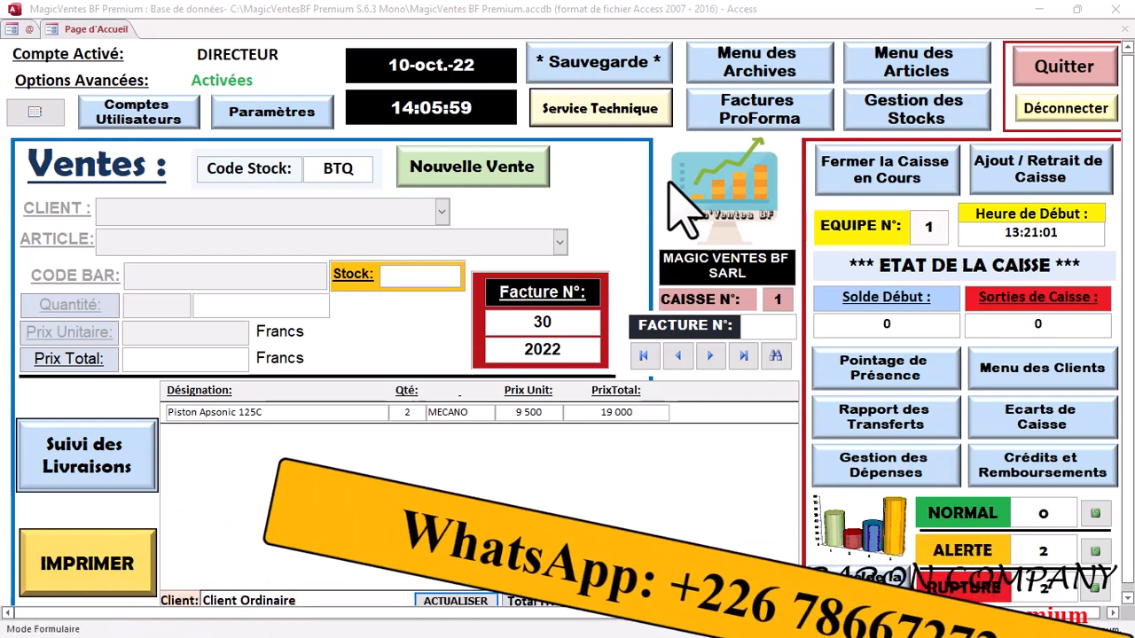
Open the Ajouts / Retraits des Stocks form from the stock management menu.
left_click(913, 113)
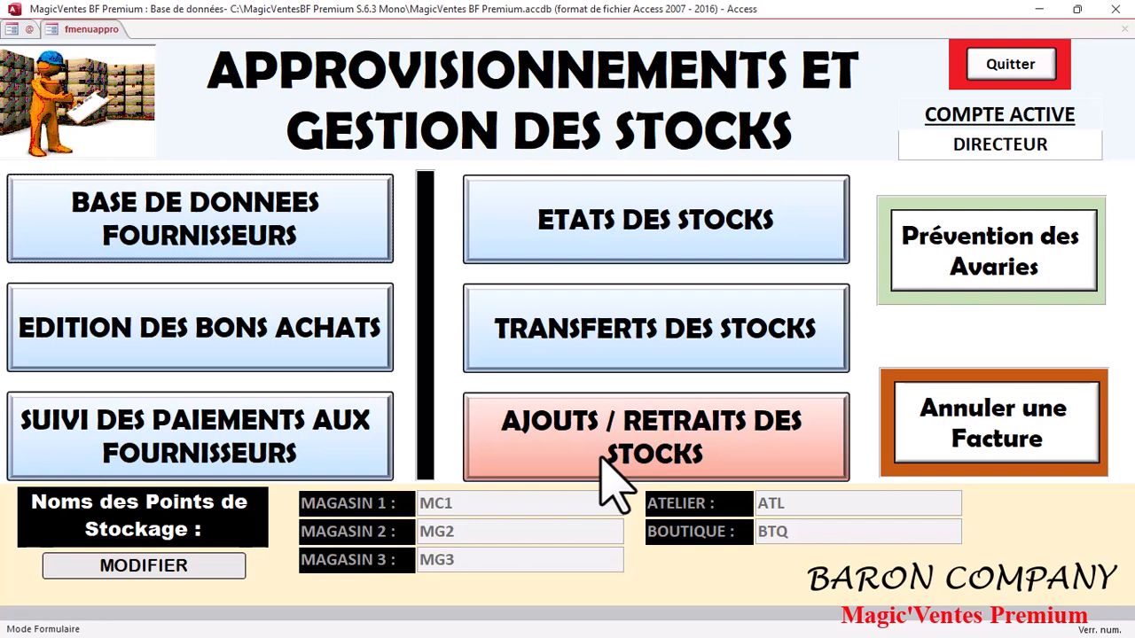
left_click(687, 457)
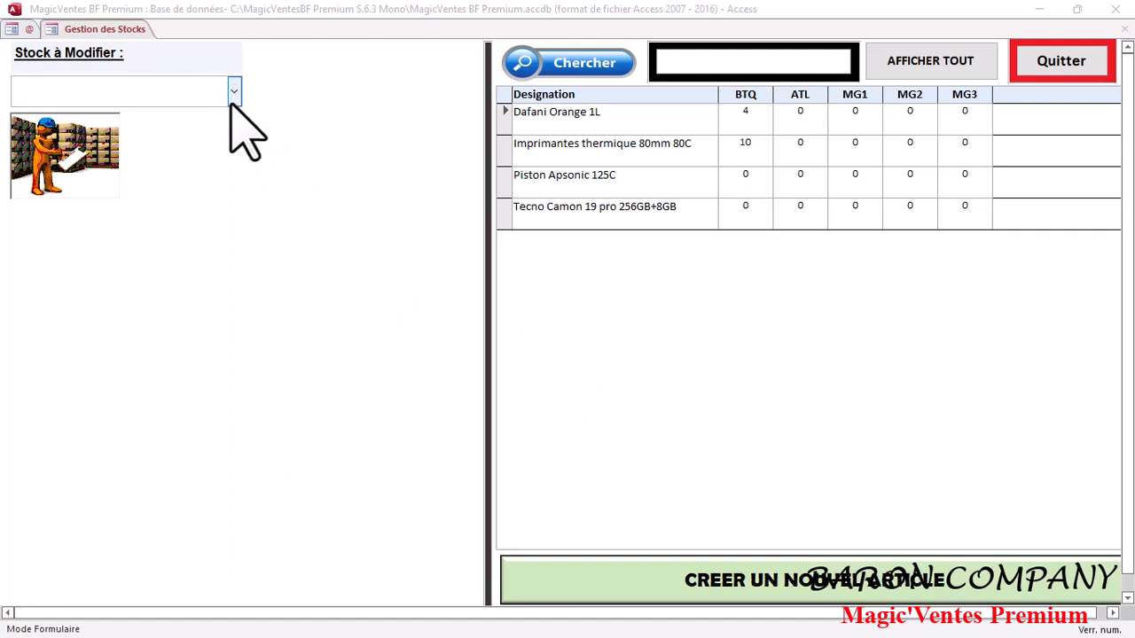
Pick Boutique from the list of stocks to modify, and clear the selection again.
left_click(173, 92)
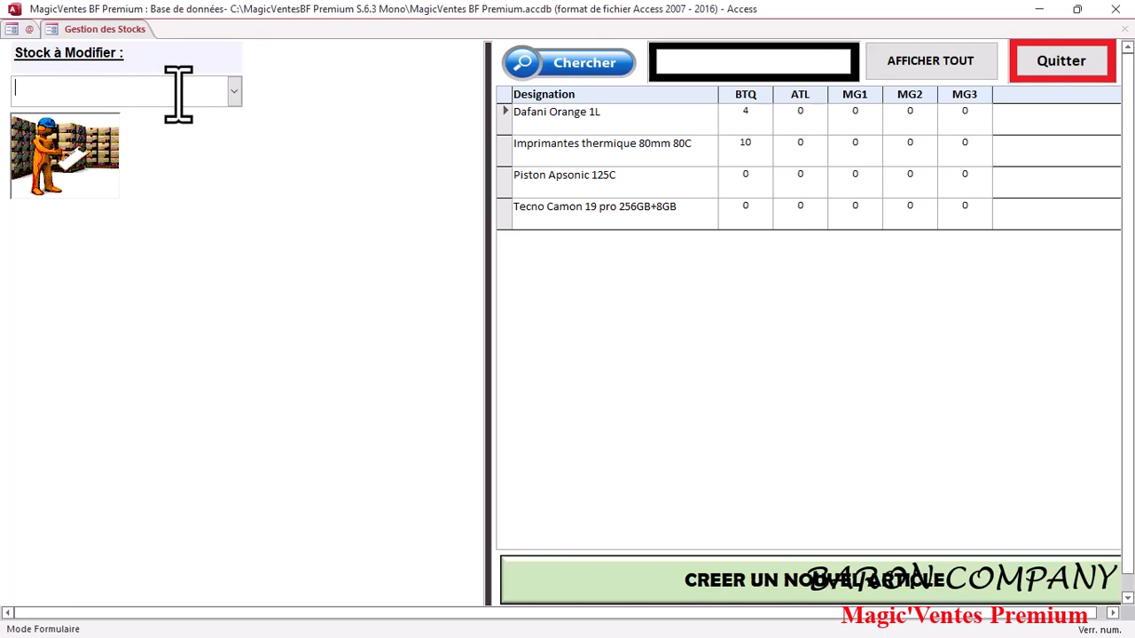
left_click(234, 89)
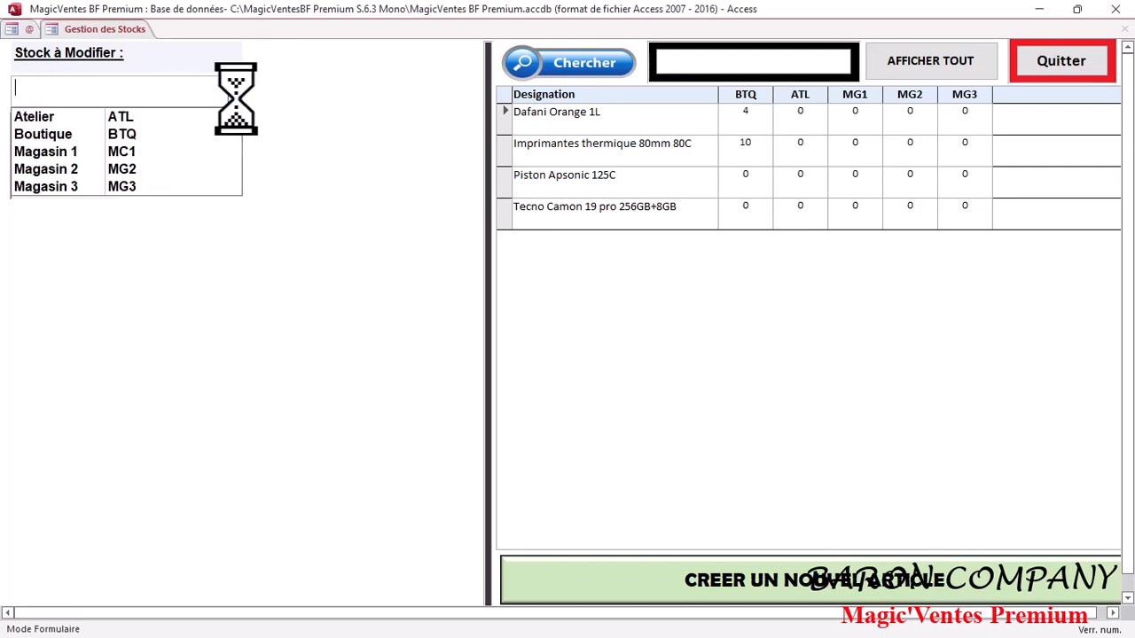
left_click(234, 96)
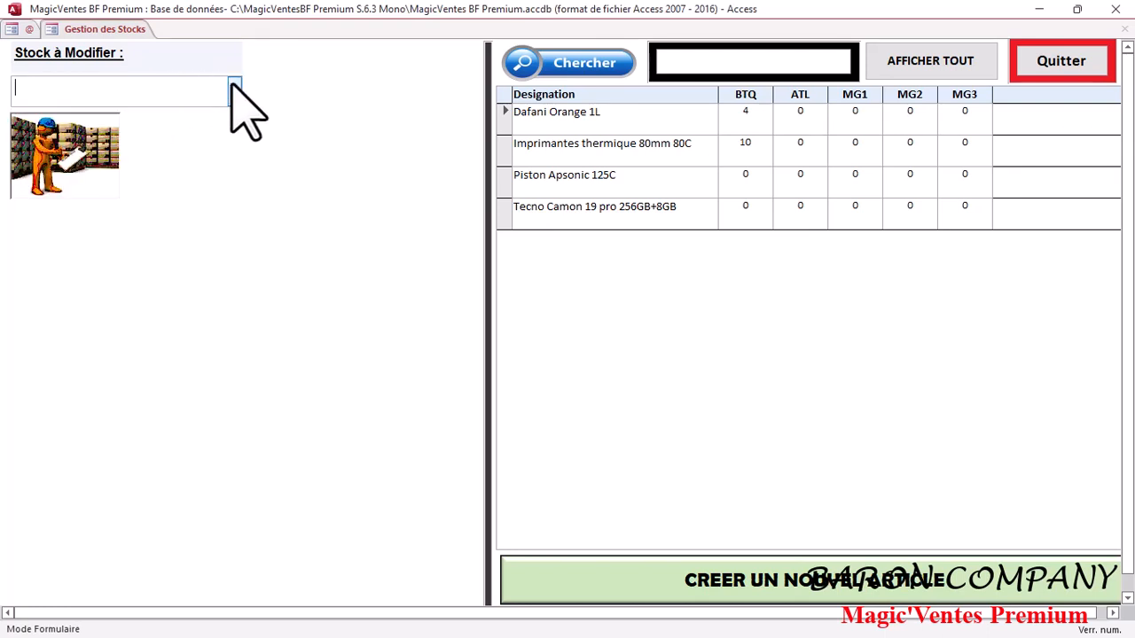
left_click(234, 92)
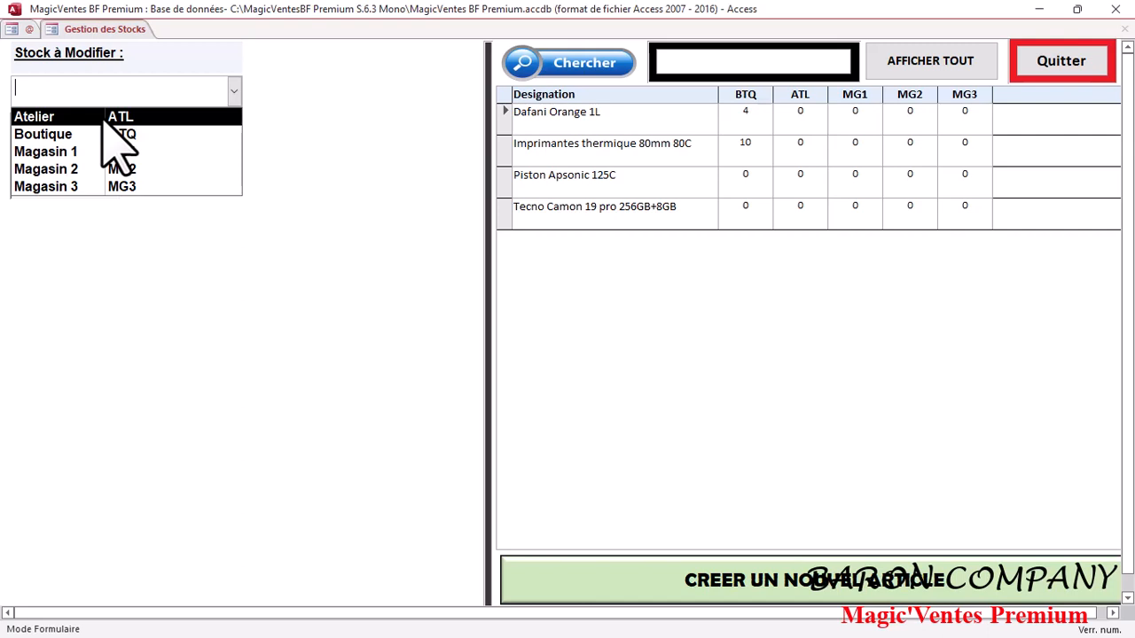
key("Down")
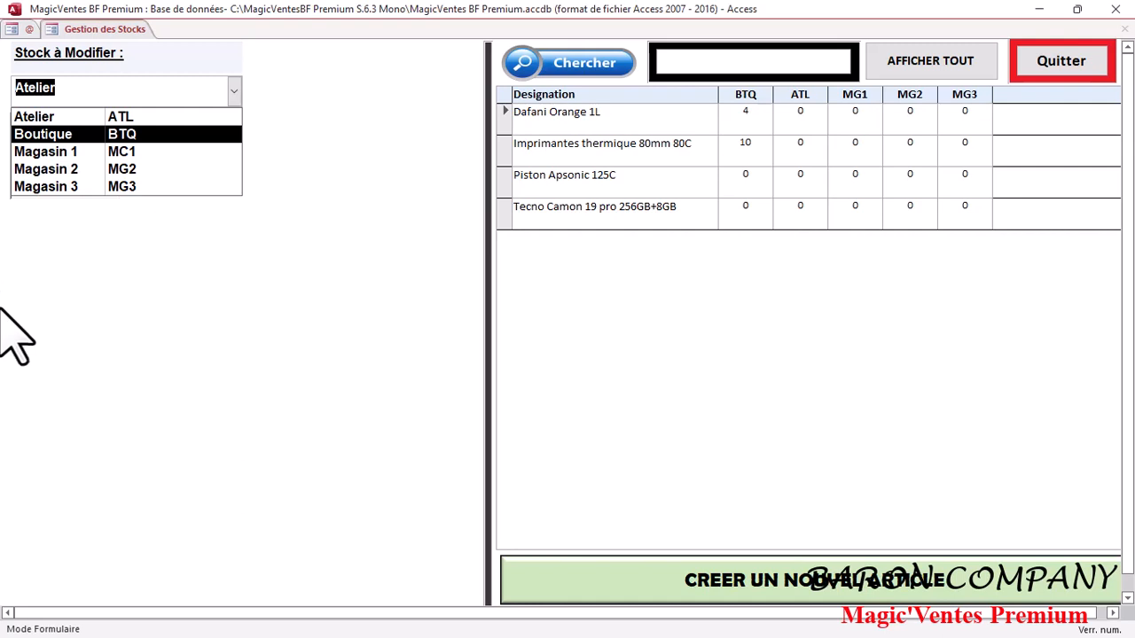
left_click(71, 160)
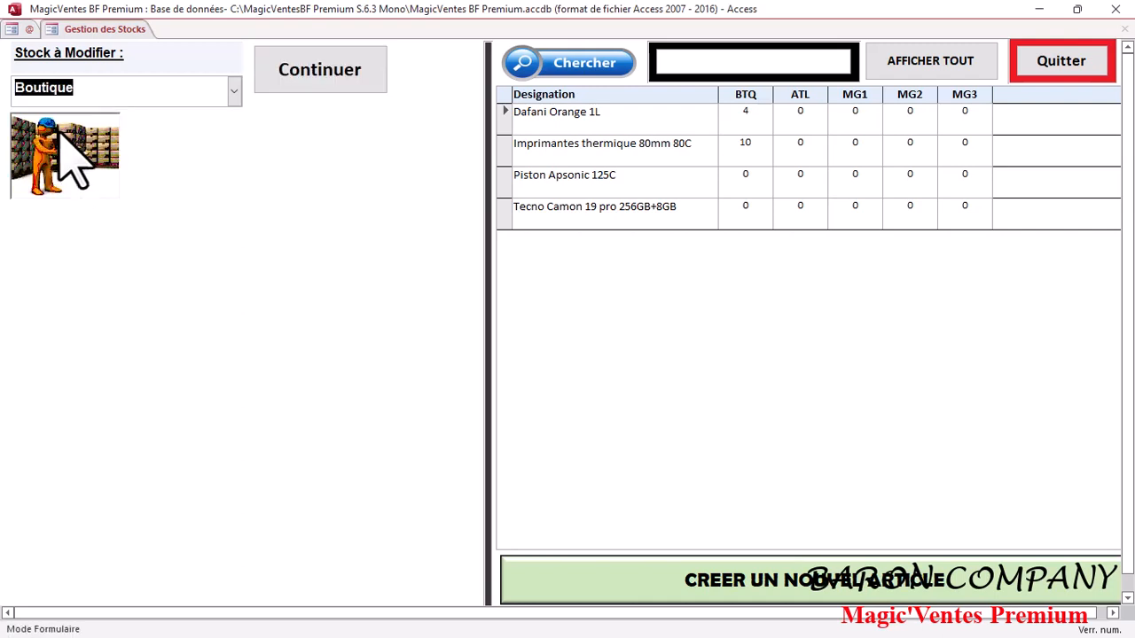
key("BackSpace")
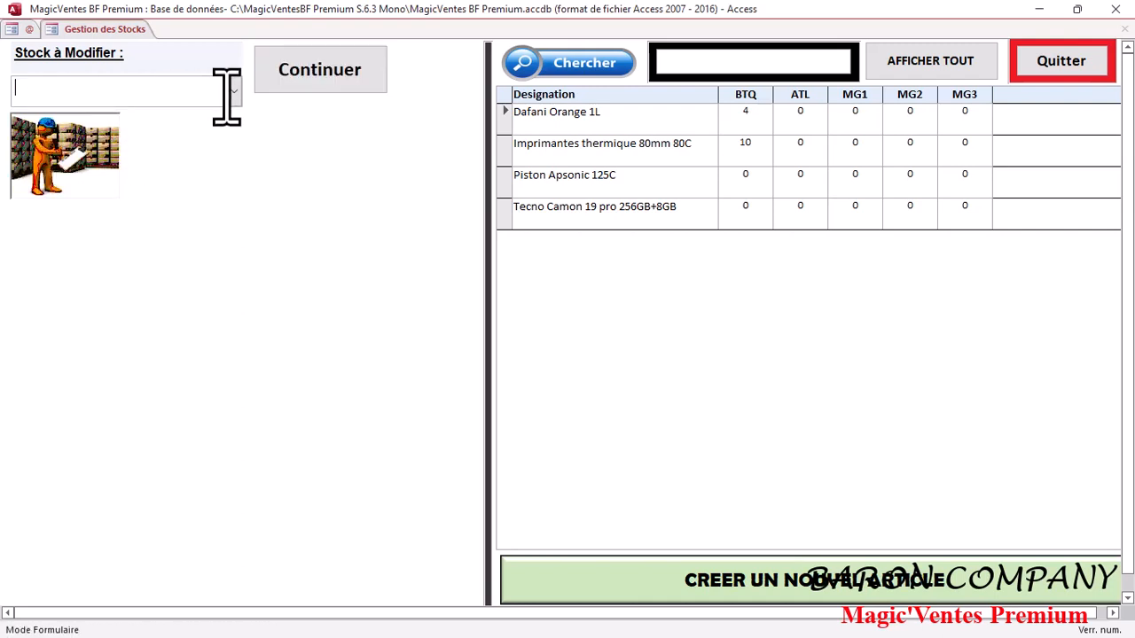
Enter Boutique as the stock to modify and confirm the chosen stock.
left_click(234, 91)
left_click(234, 91)
type("boutique")
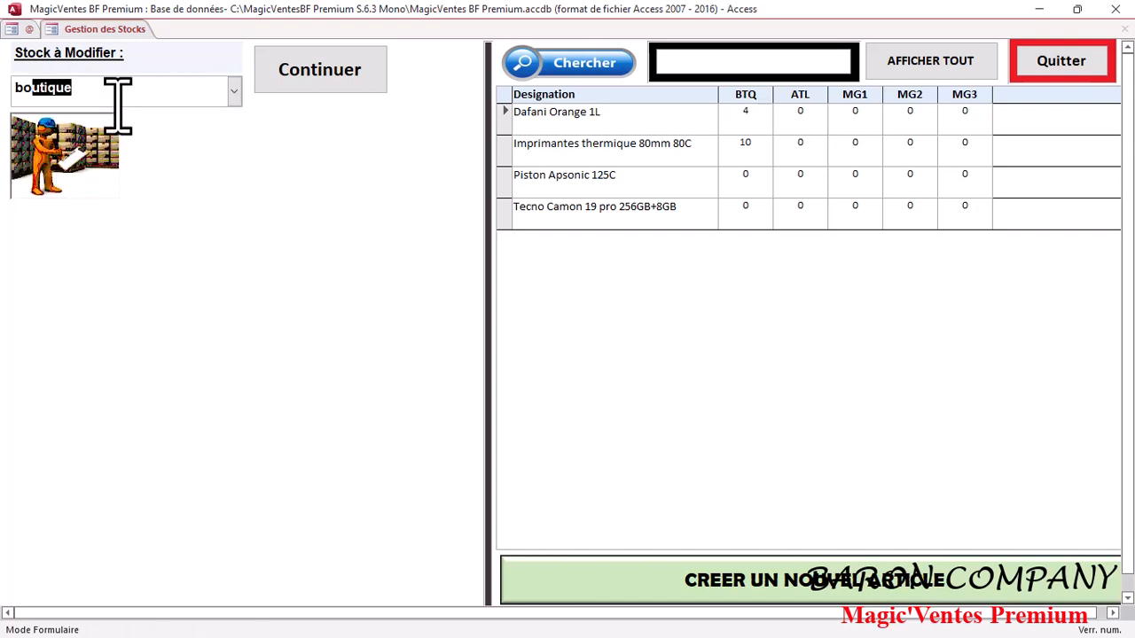
key("Return")
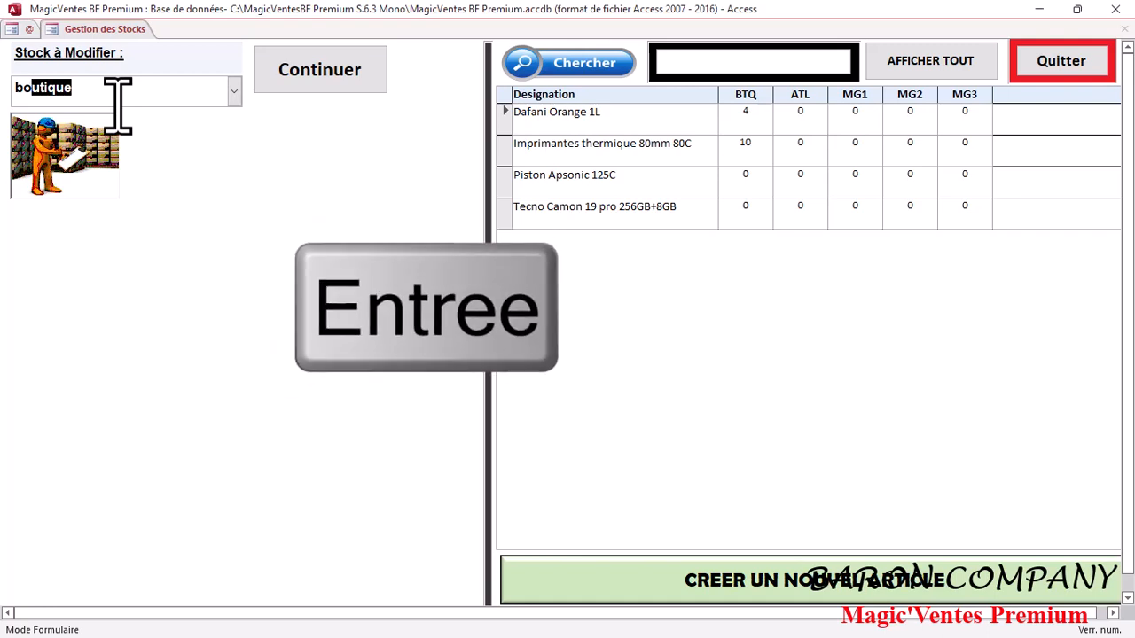
key("Return")
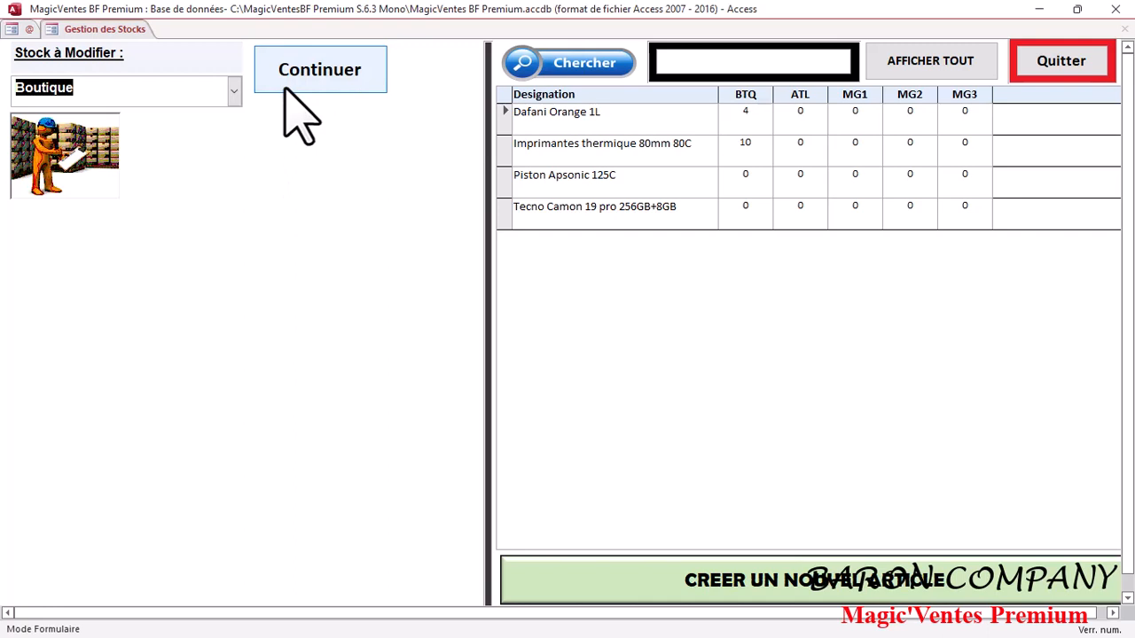
left_click(344, 78)
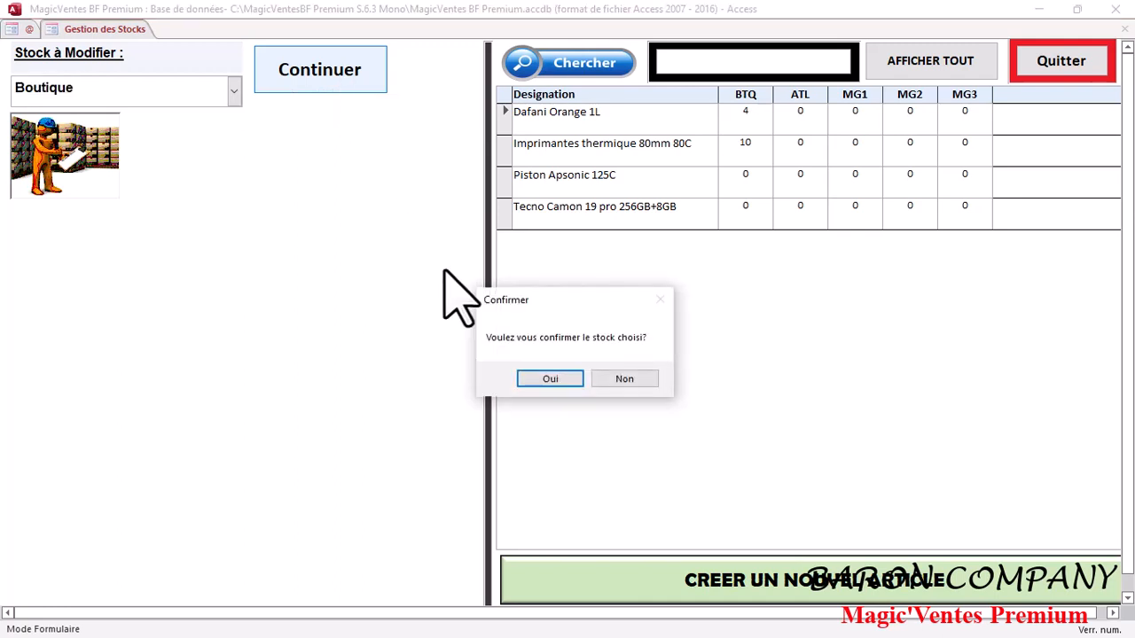
left_click(553, 376)
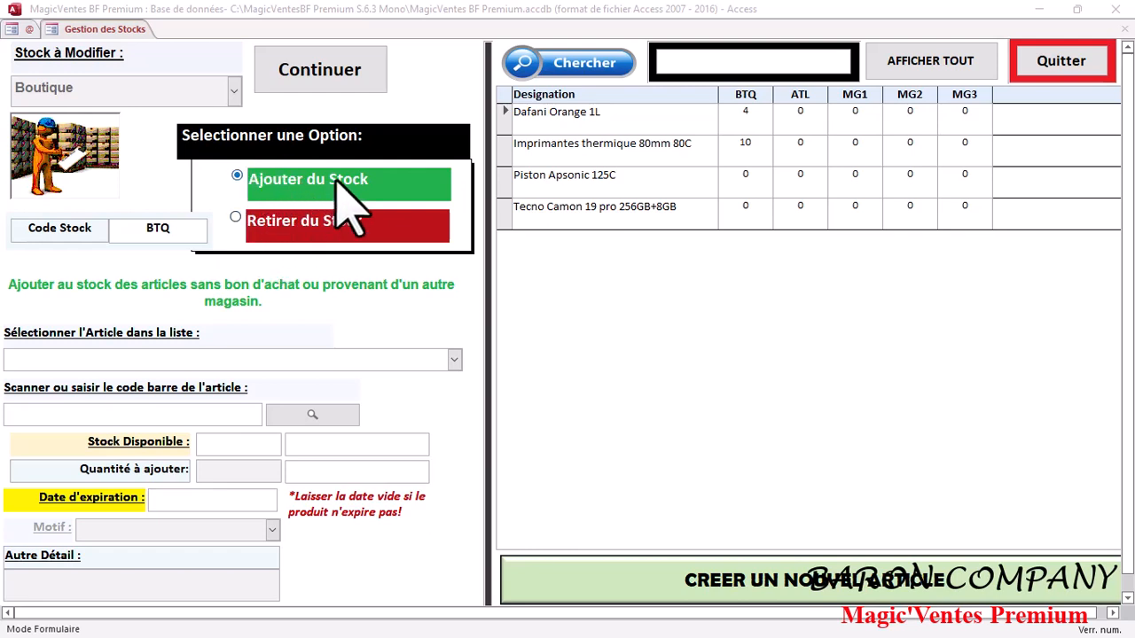
Try the Retirer du Stock option, return to Ajouter du Stock, and choose the article Dafani Orange 1L.
left_click(237, 218)
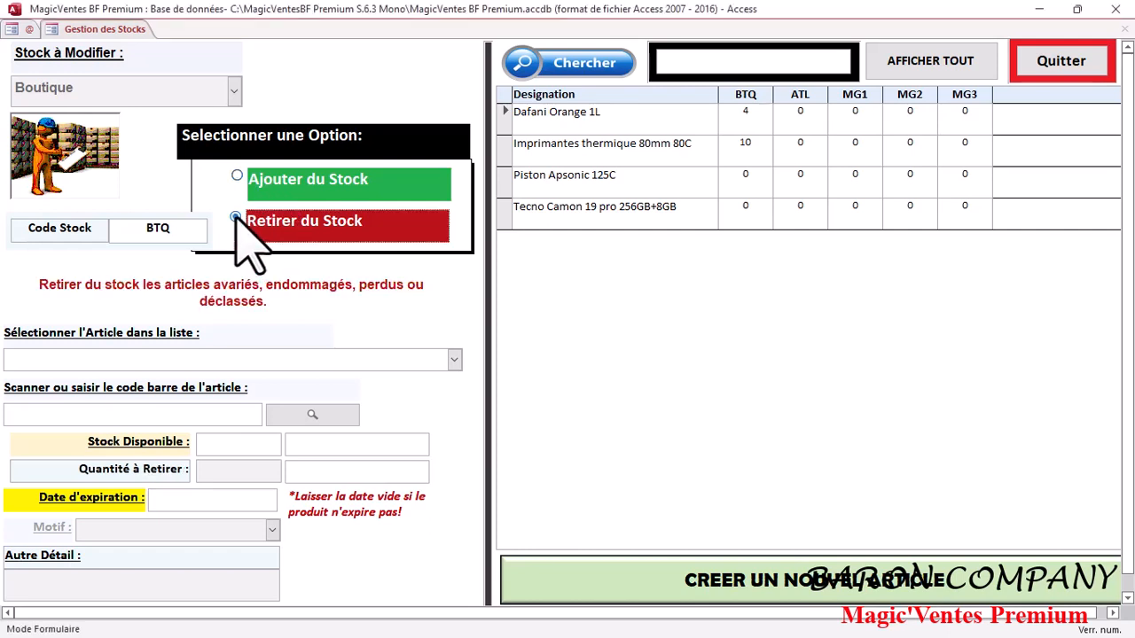
left_click(237, 175)
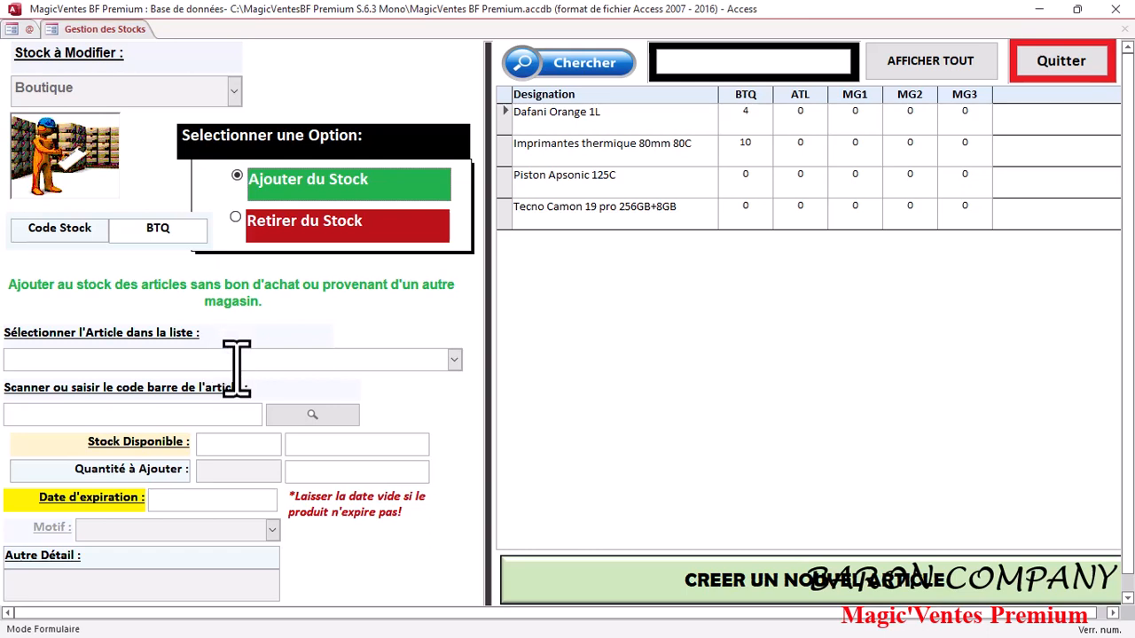
left_click(454, 359)
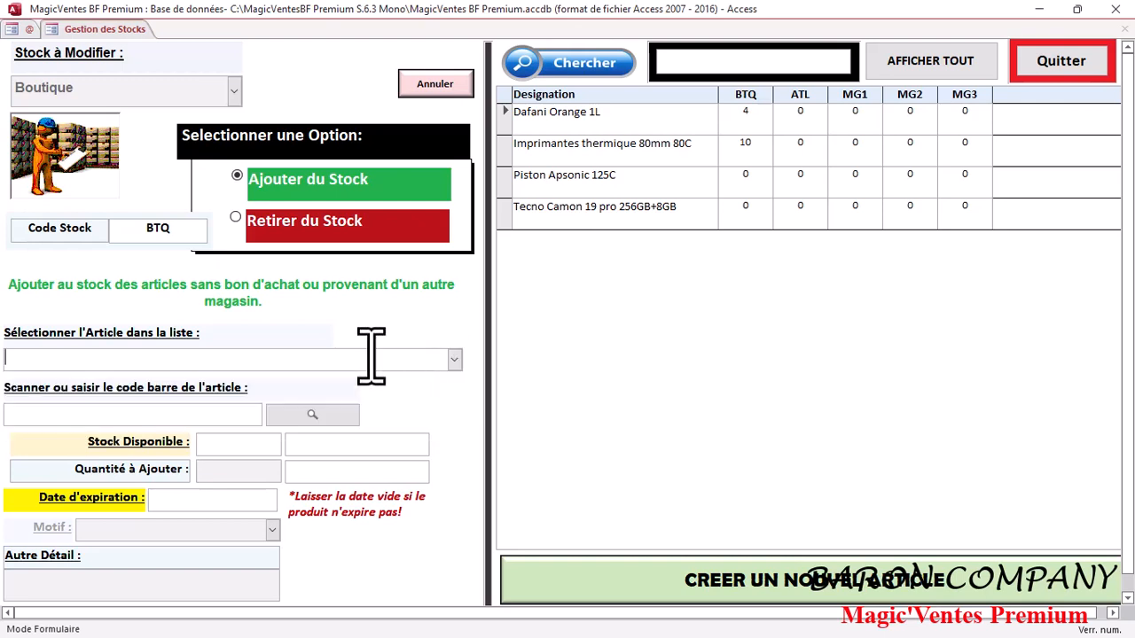
type("dan")
key("BackSpace")
key("BackSpace")
type("a")
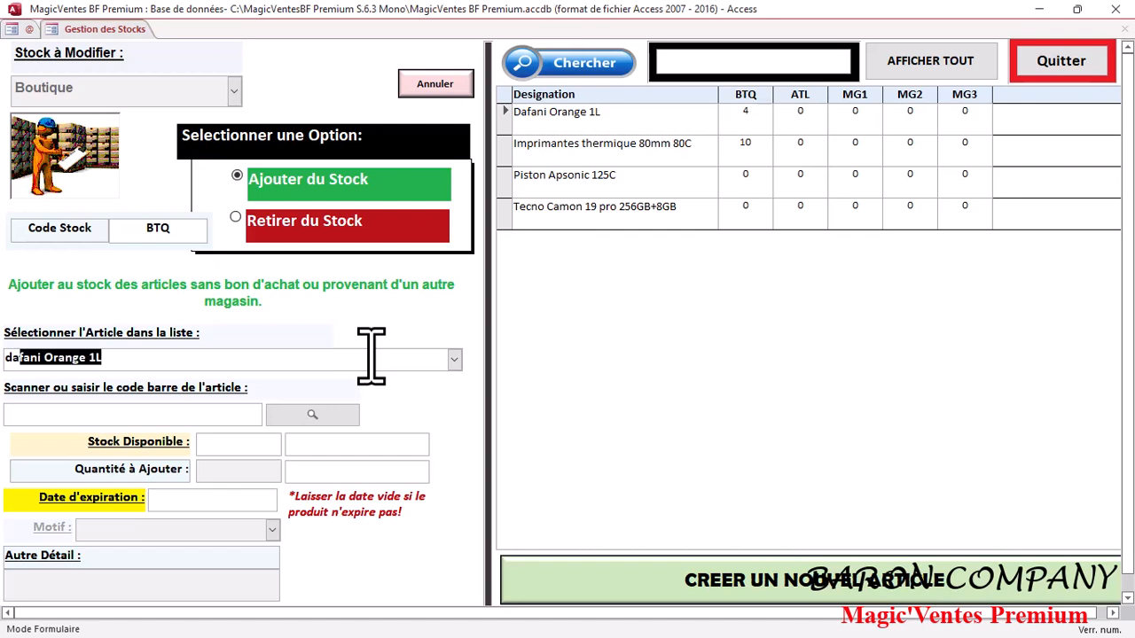
type("f")
left_click(454, 359)
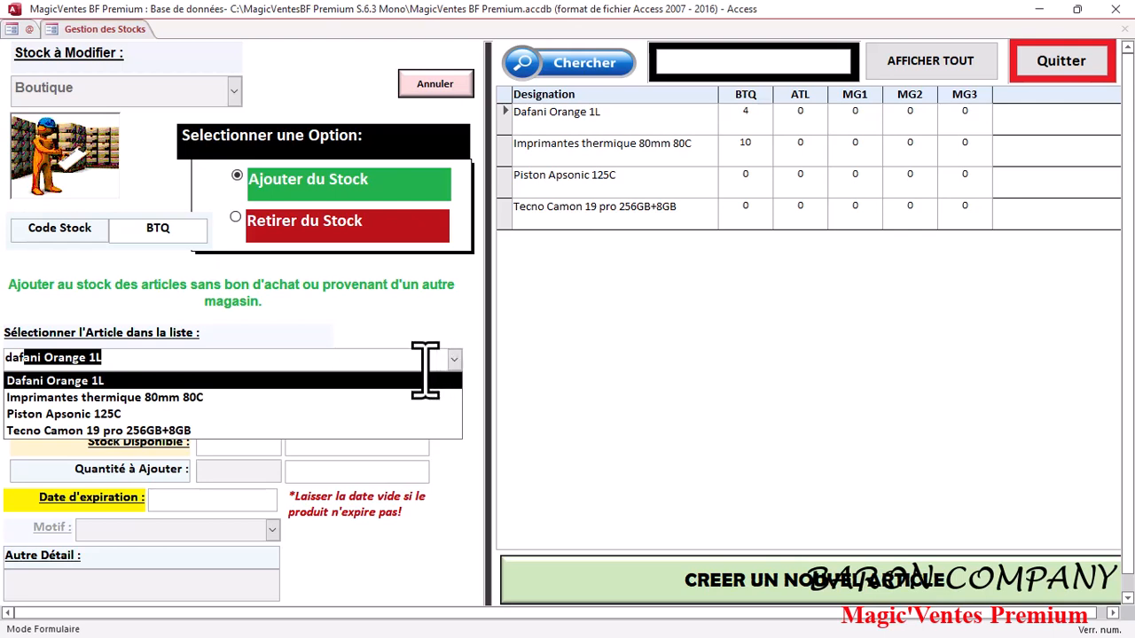
left_click(236, 386)
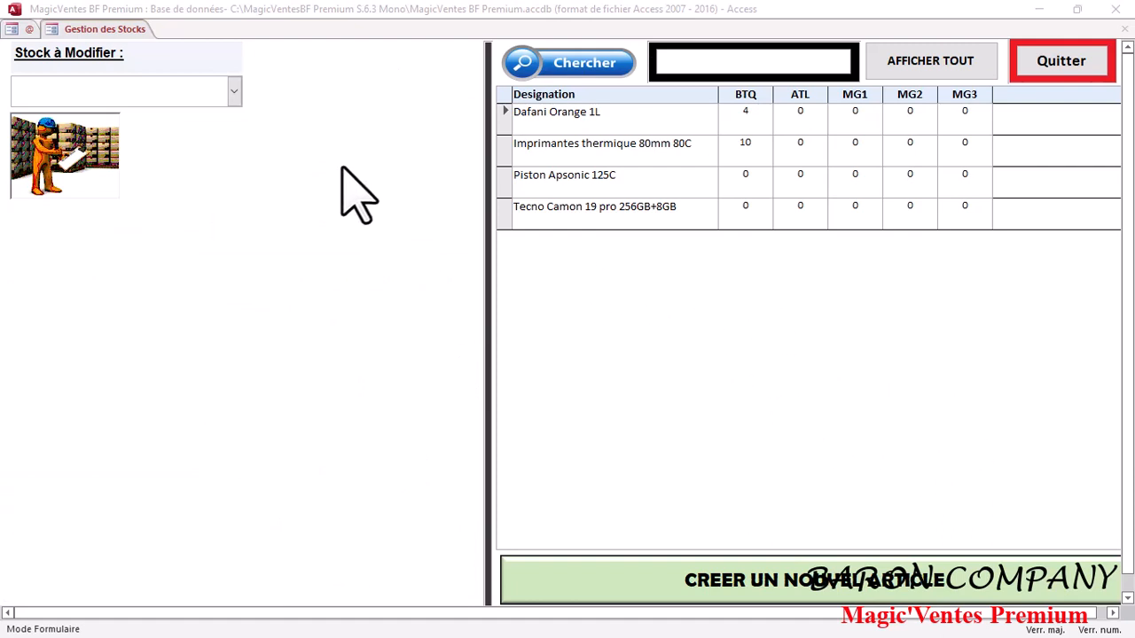
Select Boutique as the stock to modify in the cleared form and confirm it.
left_click(234, 91)
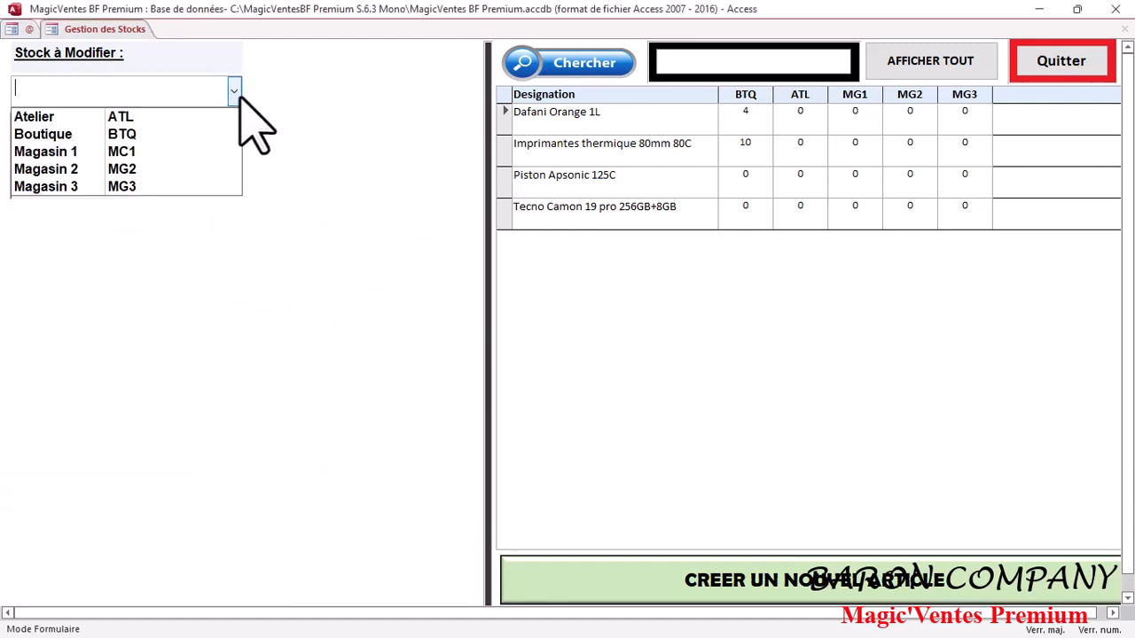
left_click(211, 134)
left_click(360, 72)
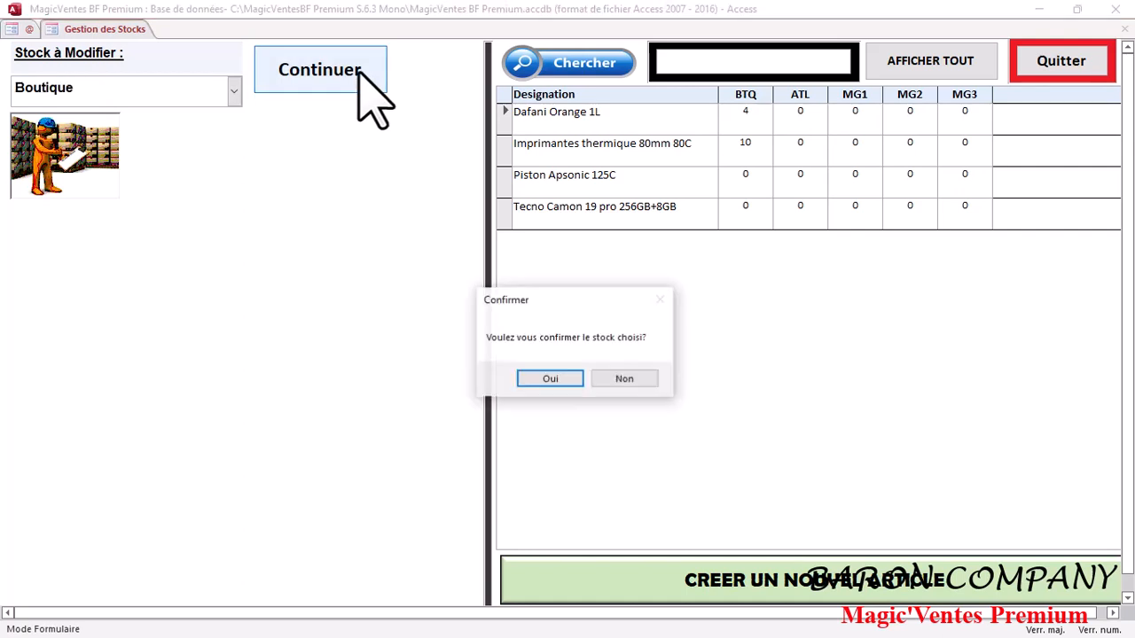
left_click(551, 379)
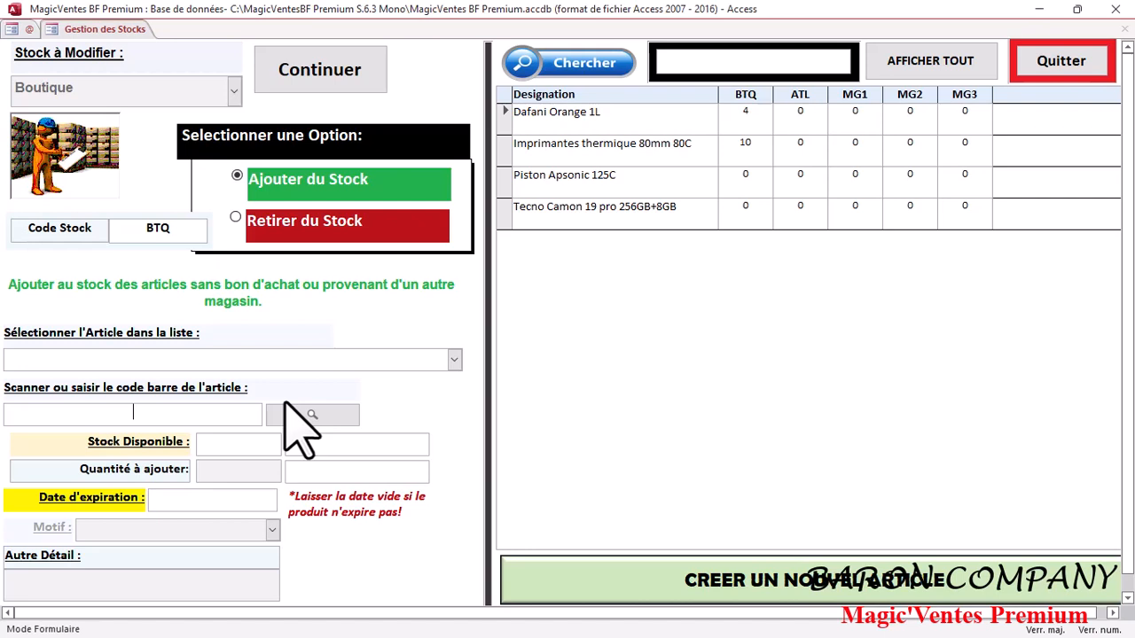
left_click(247, 356)
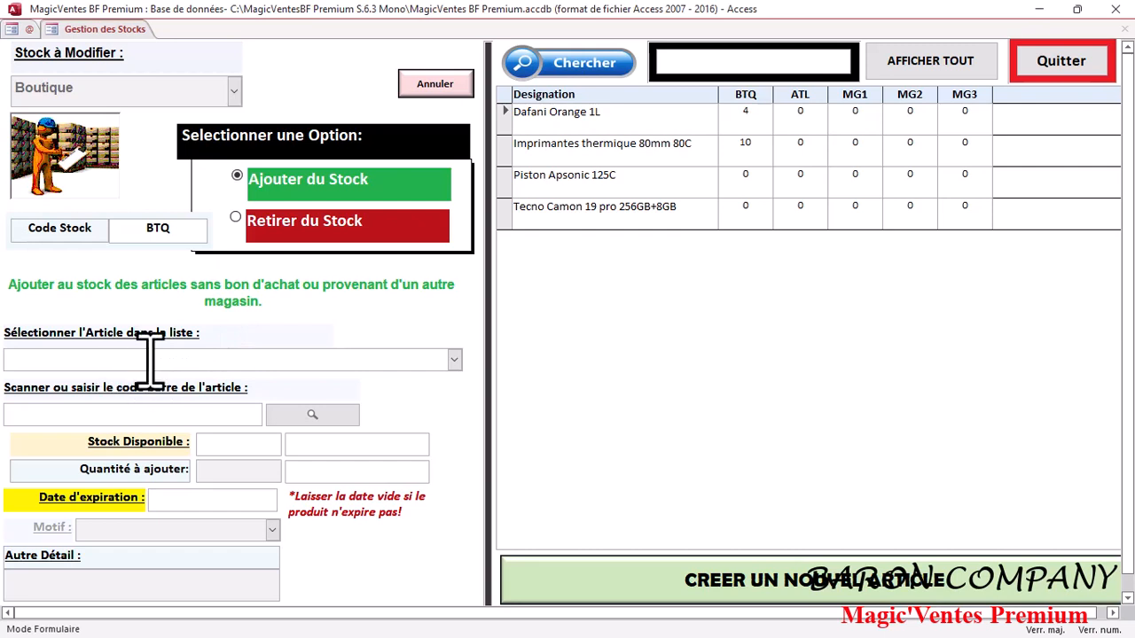
left_click(454, 359)
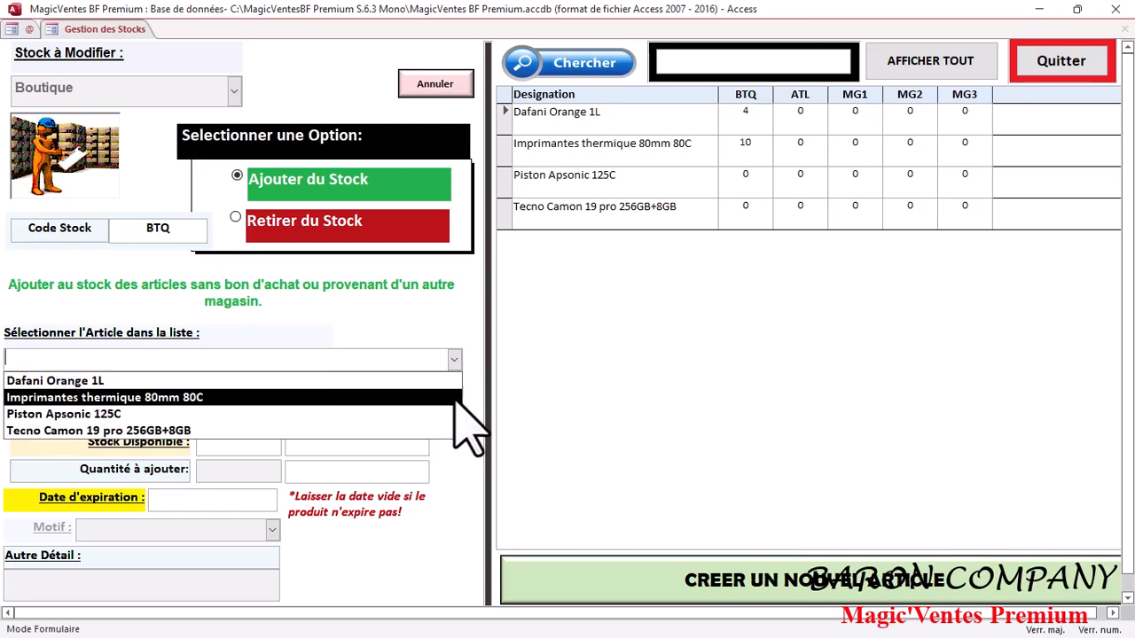
left_click(468, 353)
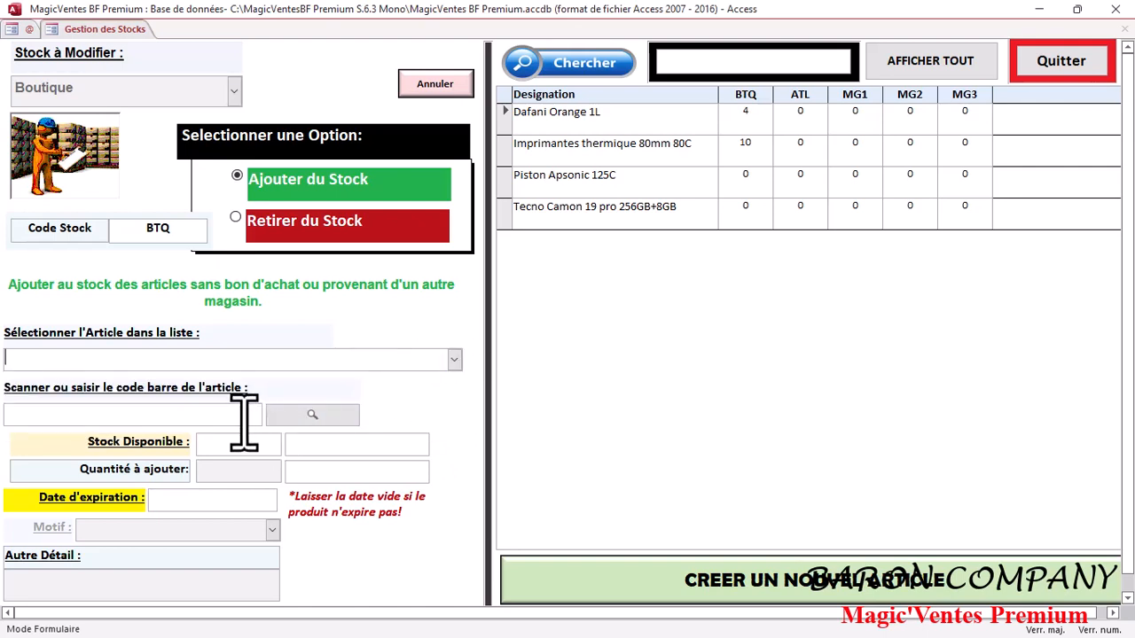
left_click(117, 417)
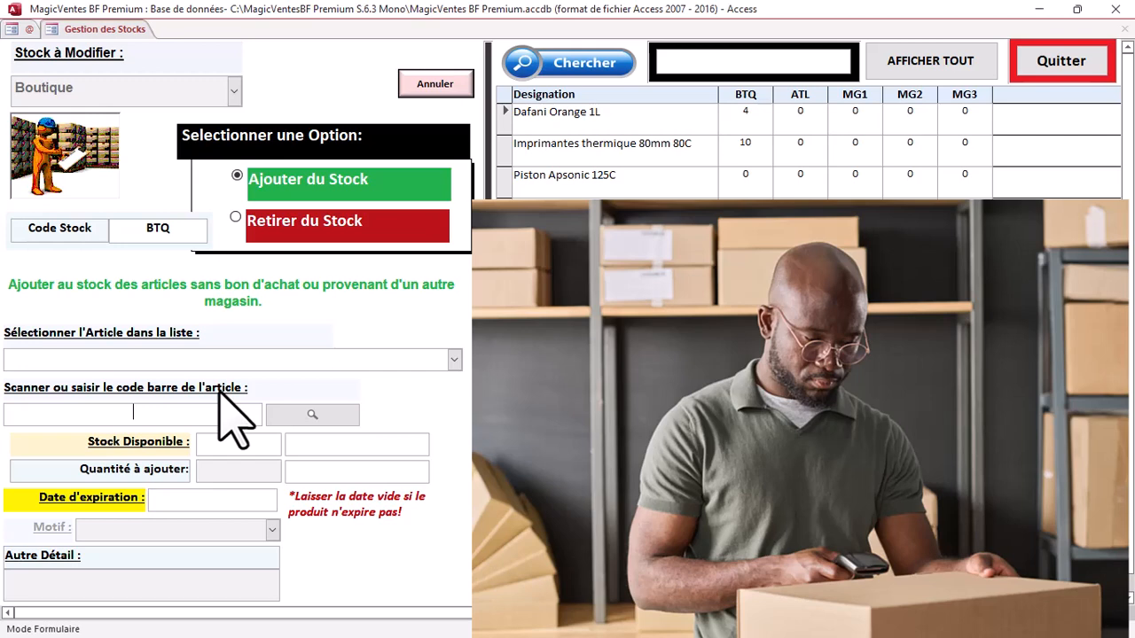
type("5449000147417")
key("Return")
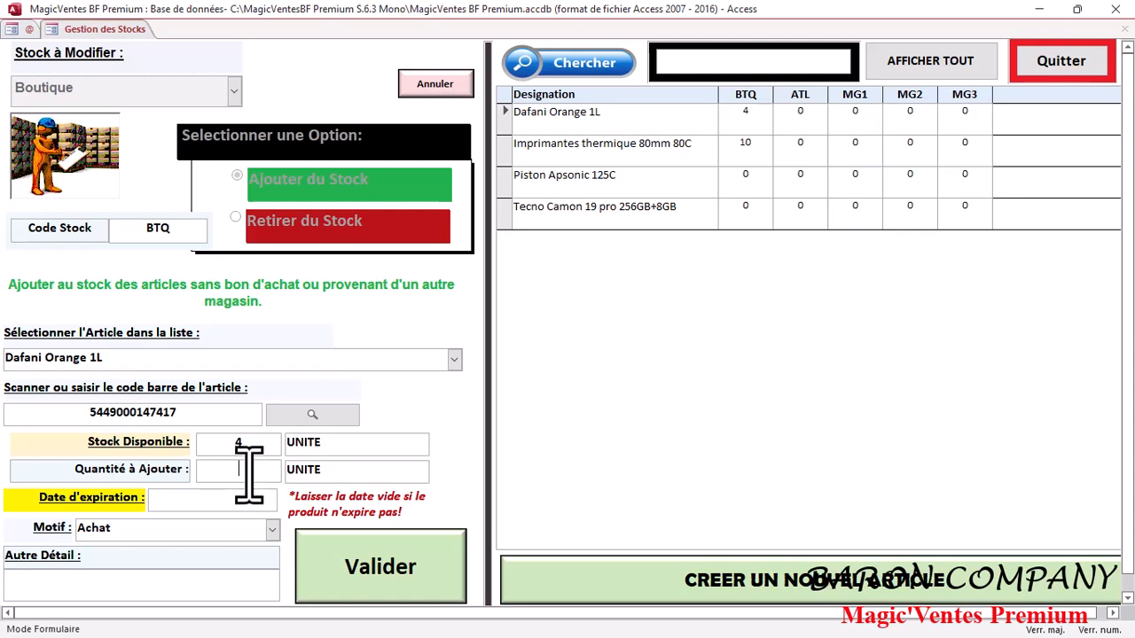
Set the quantity to add to 16 and the expiration date to 11/10/2022.
type("16")
left_click(235, 499)
left_click(285, 495)
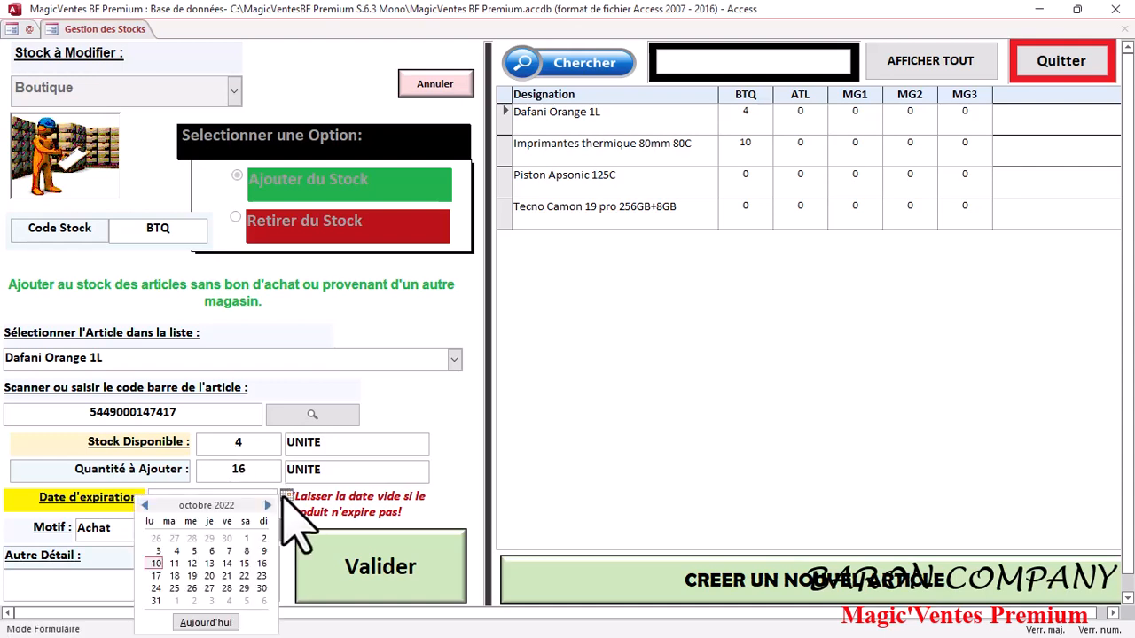
left_click(174, 563)
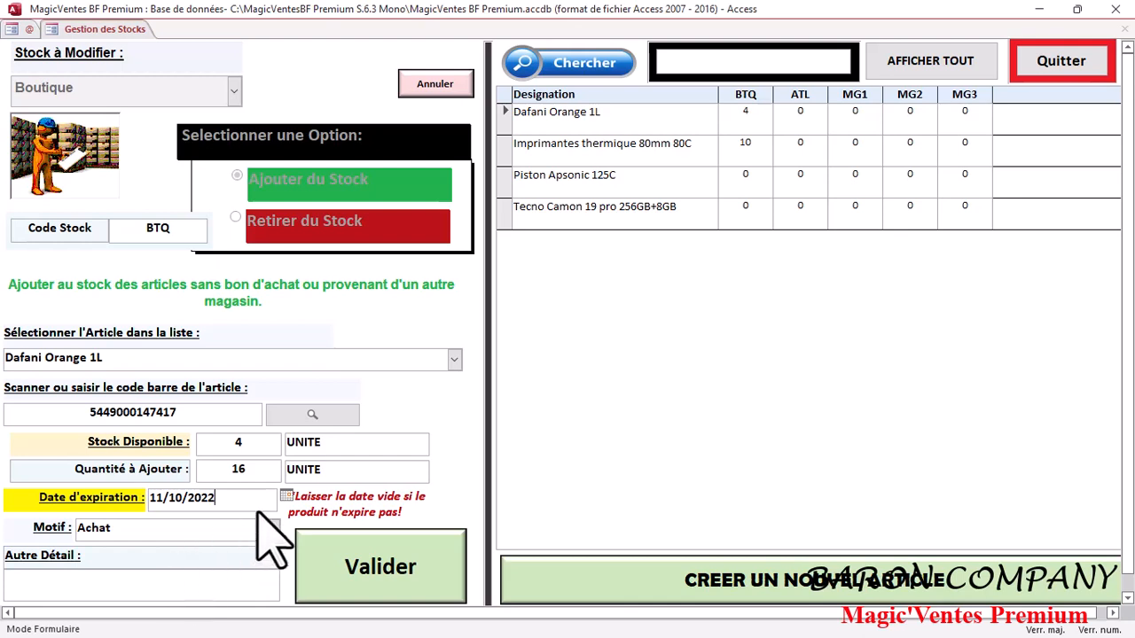
left_click(286, 496)
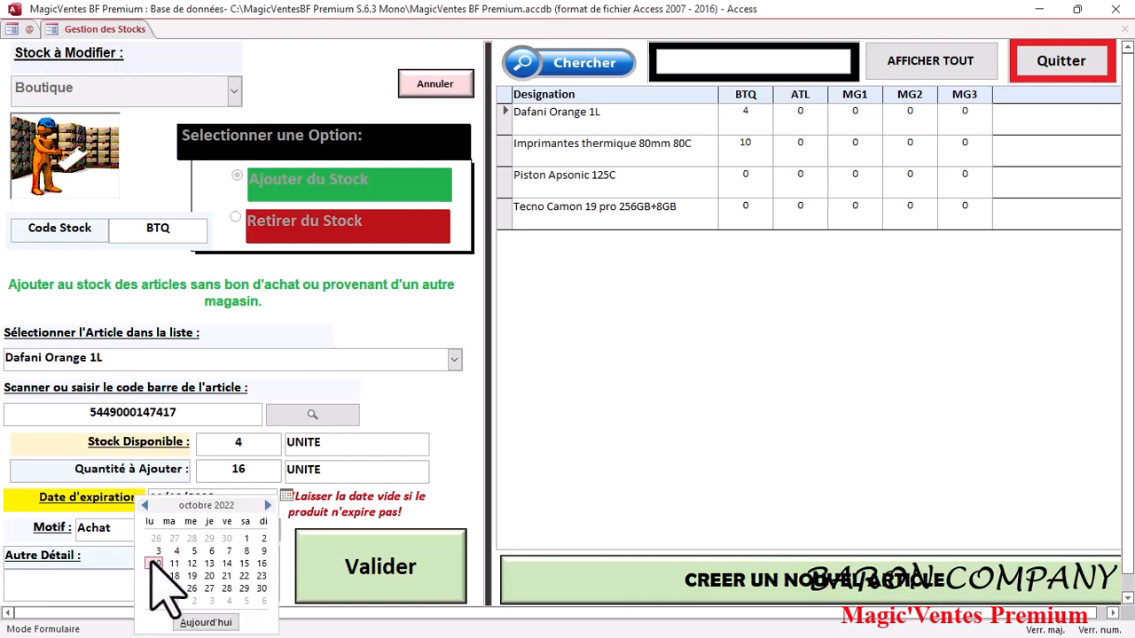
left_click(341, 506)
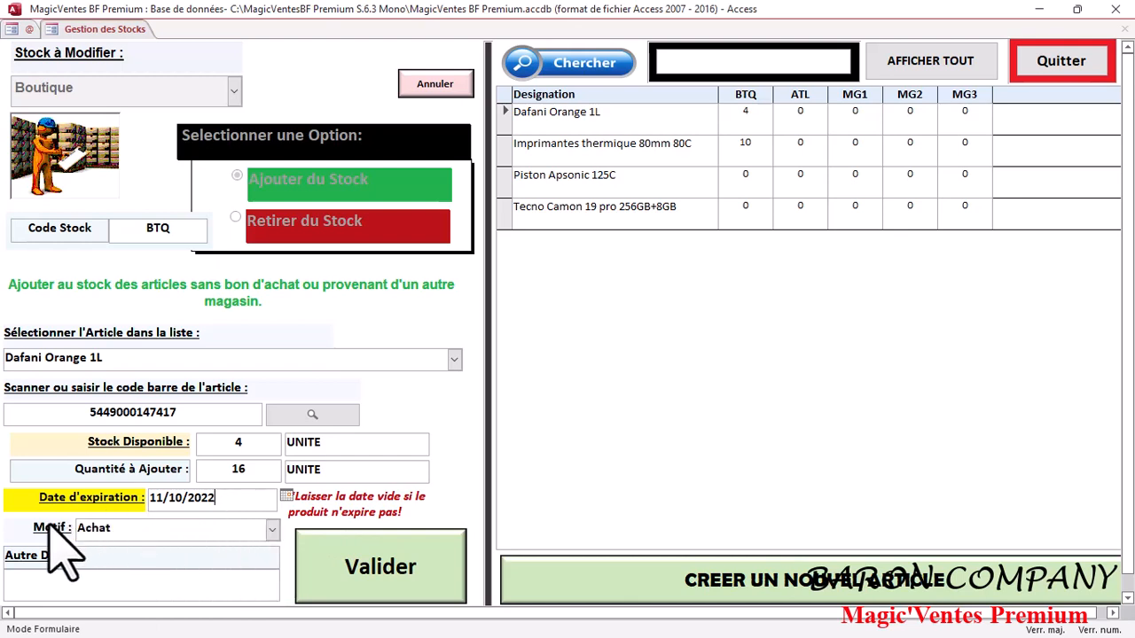
Set the reason for the stock addition to Achat.
left_click(271, 530)
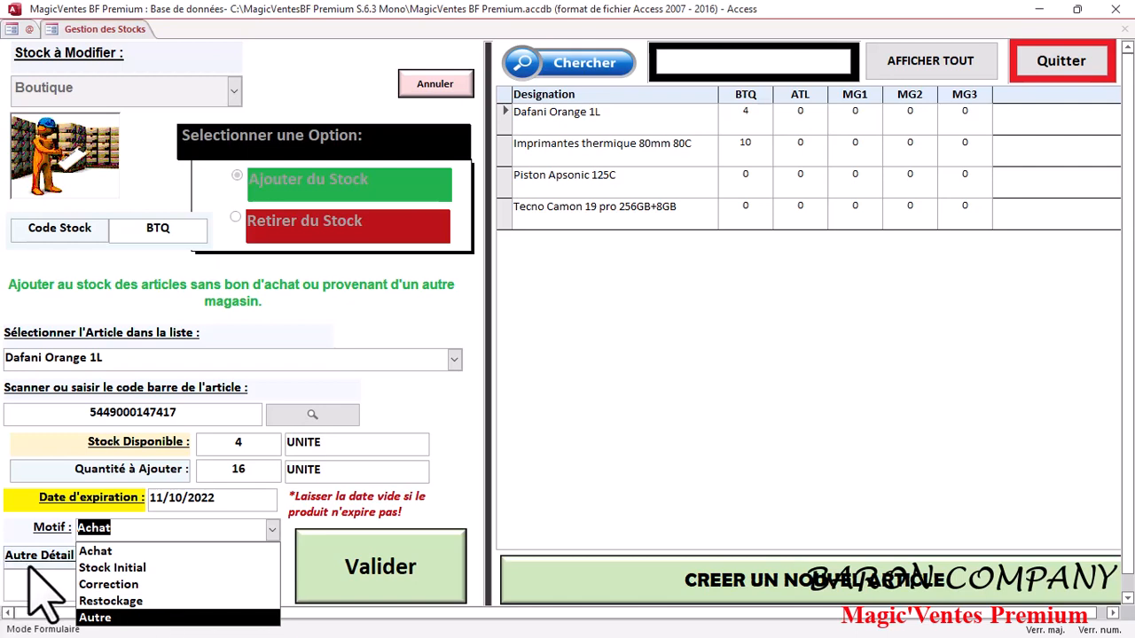
left_click(98, 553)
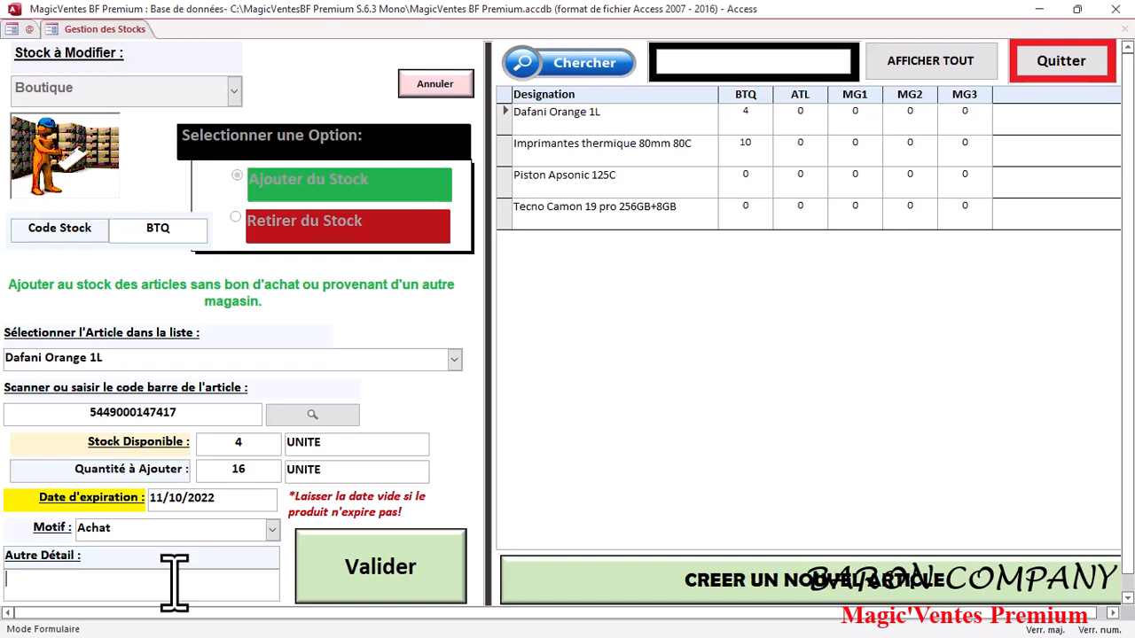
scroll(244, 510, "down", 1)
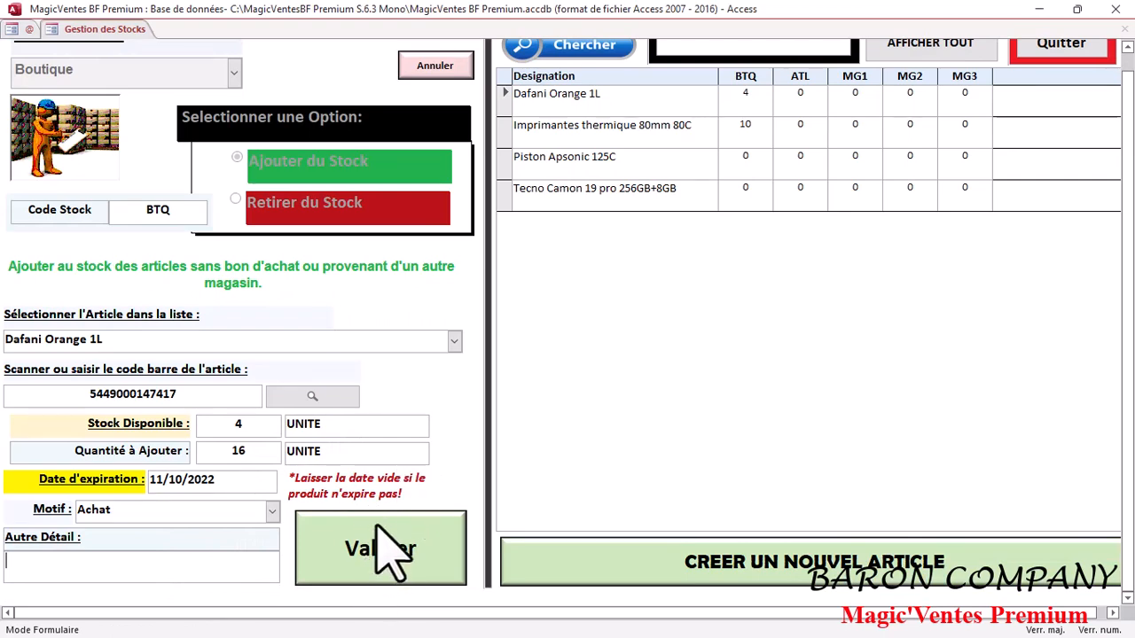
Validate the Dafani Orange 1L addition to the Boutique stock and dismiss the confirmation message.
scroll(393, 518, "up", 1)
scroll(383, 483, "down", 1)
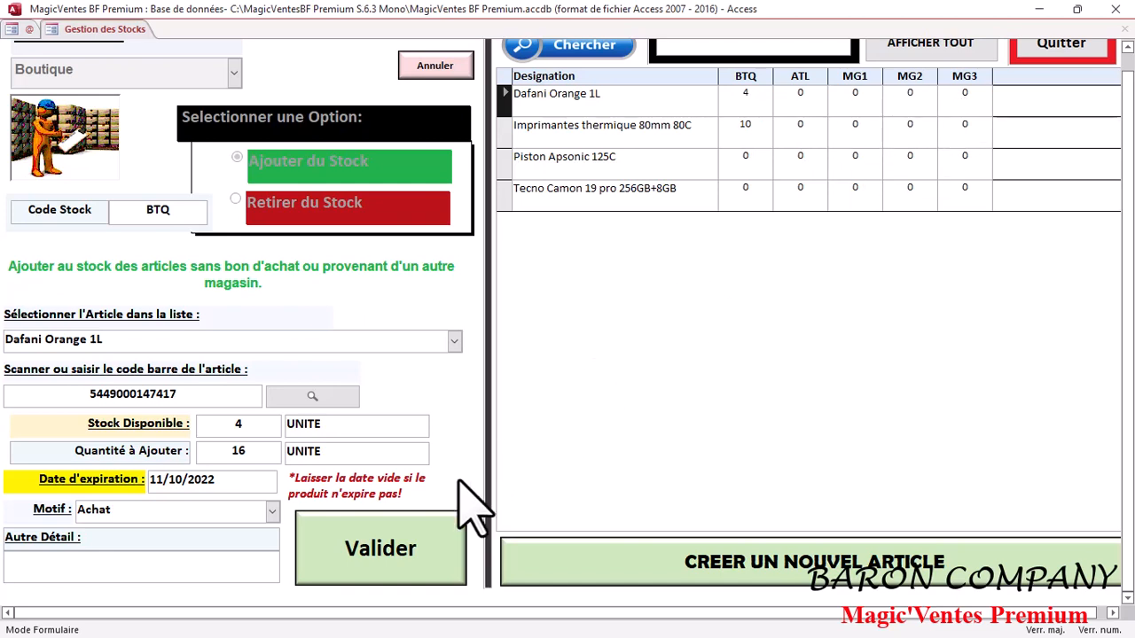
left_click(372, 553)
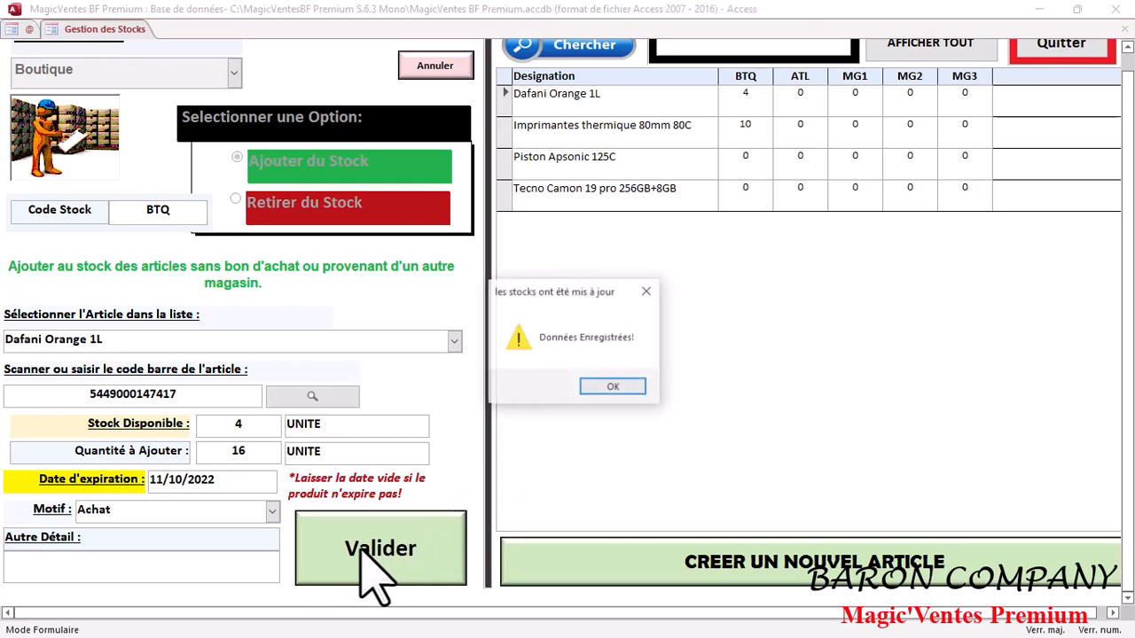
left_click(611, 387)
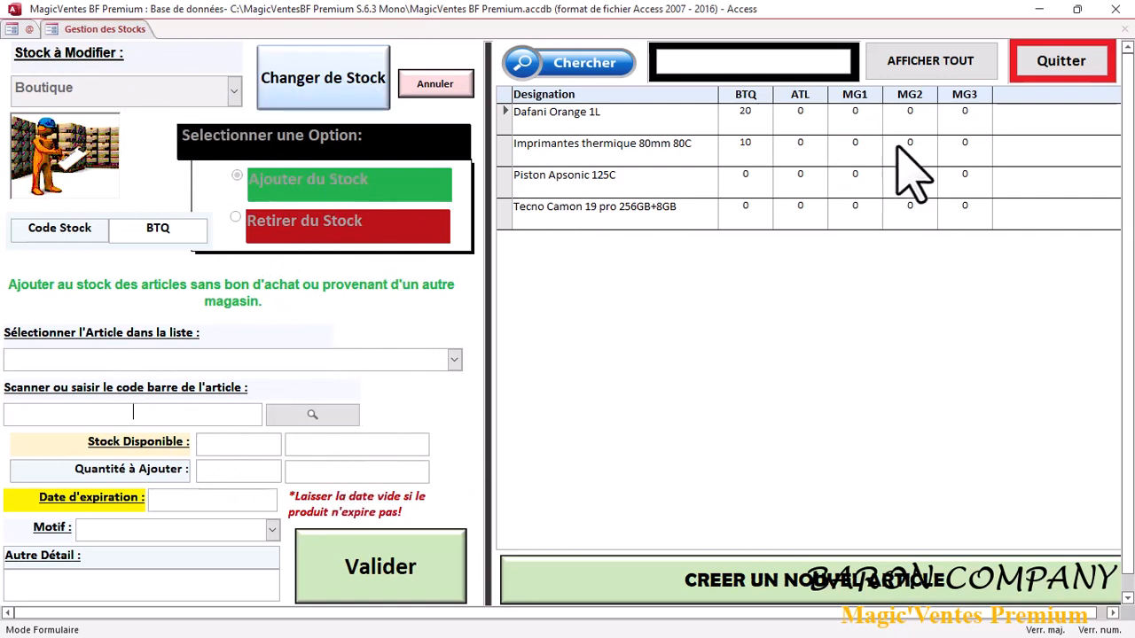
Change the stock to modify to Magasin 1 and confirm the choice.
left_click(330, 95)
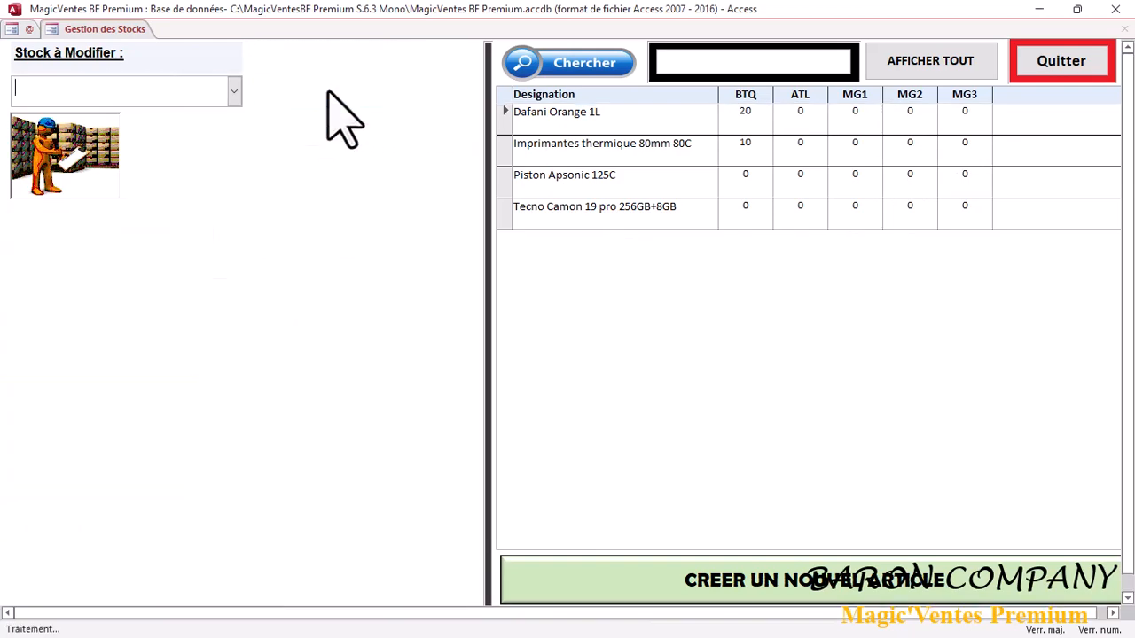
left_click(230, 99)
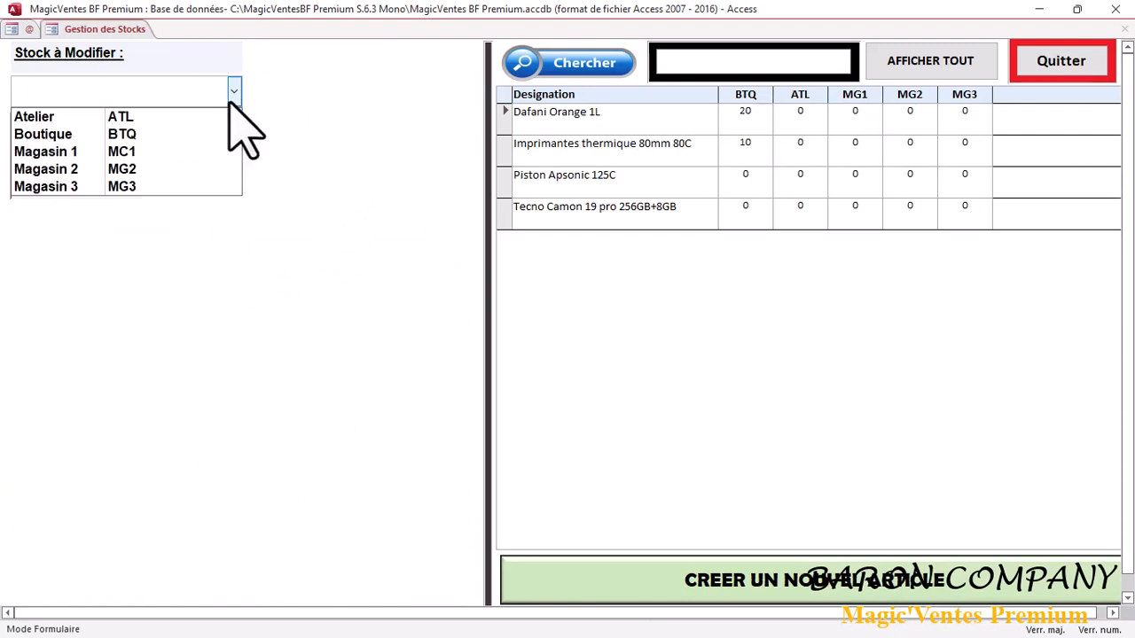
left_click(213, 152)
left_click(302, 66)
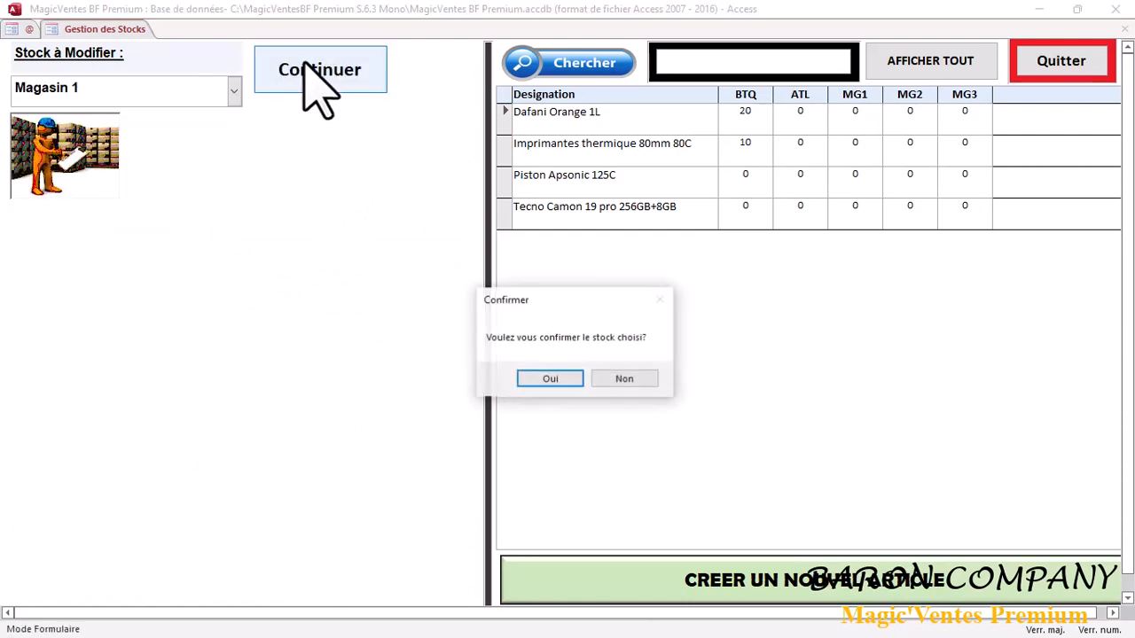
left_click(539, 380)
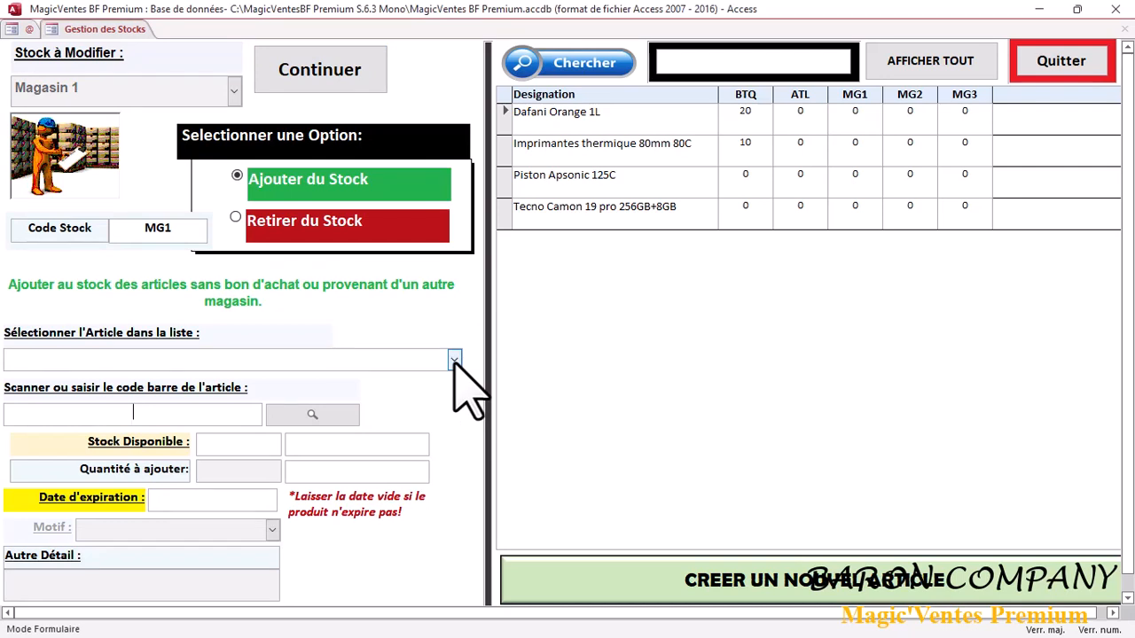
Add 5 units of Tecno Camon 19 pro 256GB+8GB to Magasin 1 with the reason Achat, without an expiration date.
left_click(454, 360)
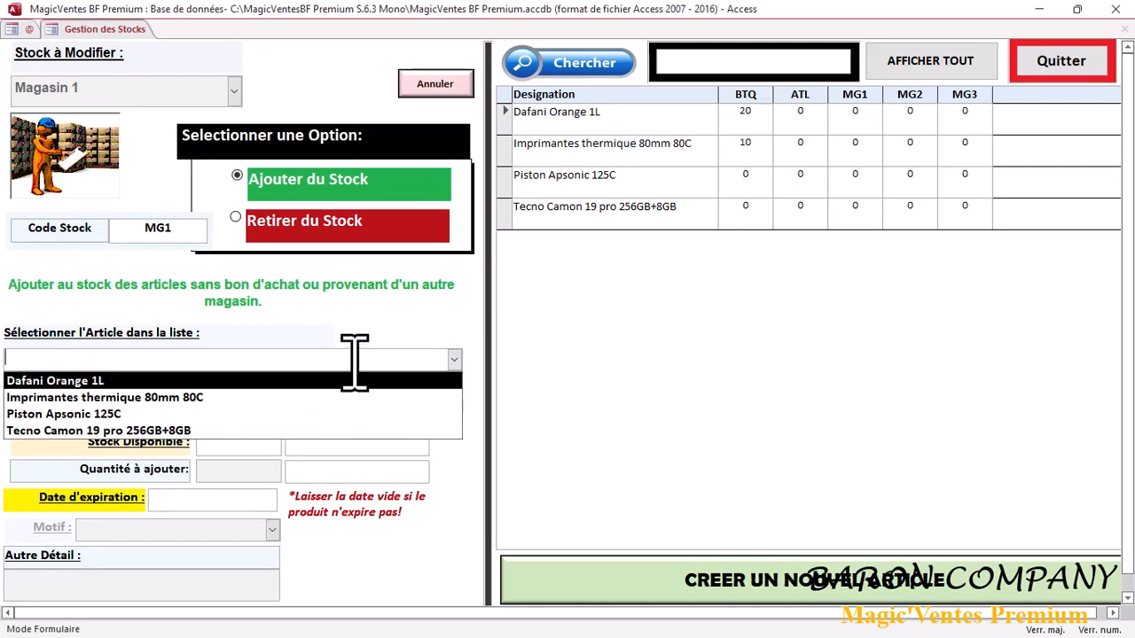
left_click(200, 430)
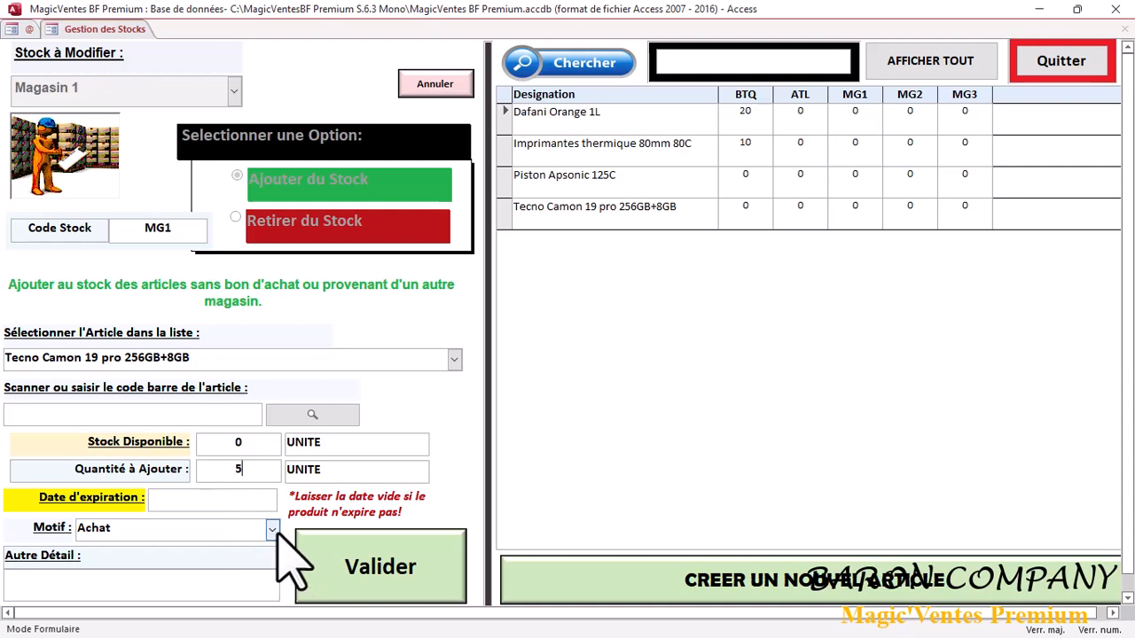
left_click(372, 598)
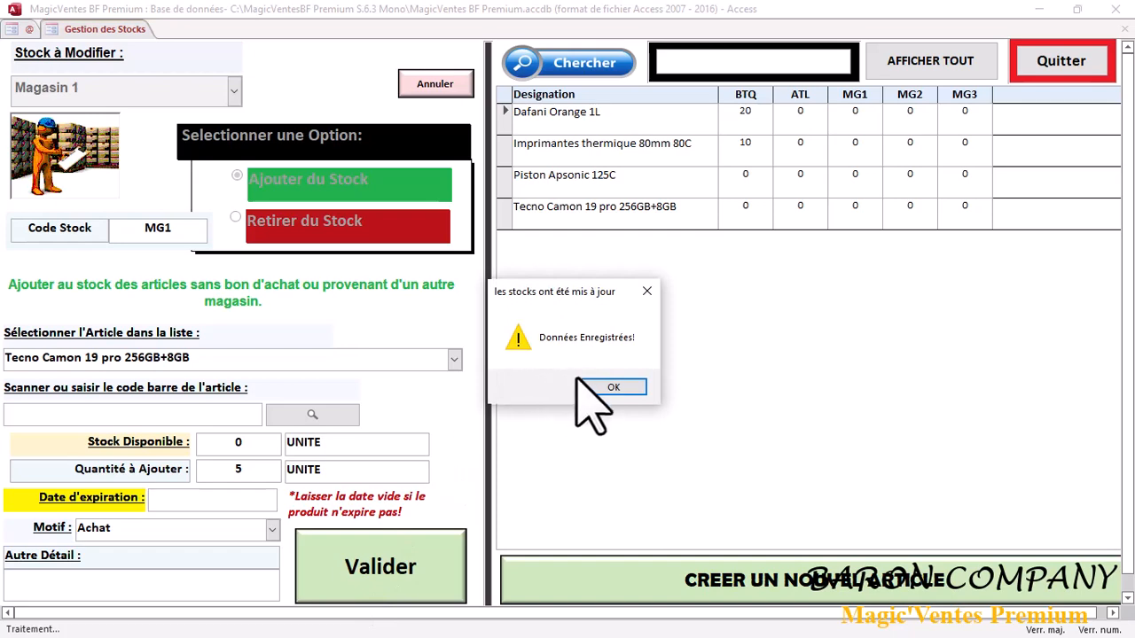
left_click(602, 387)
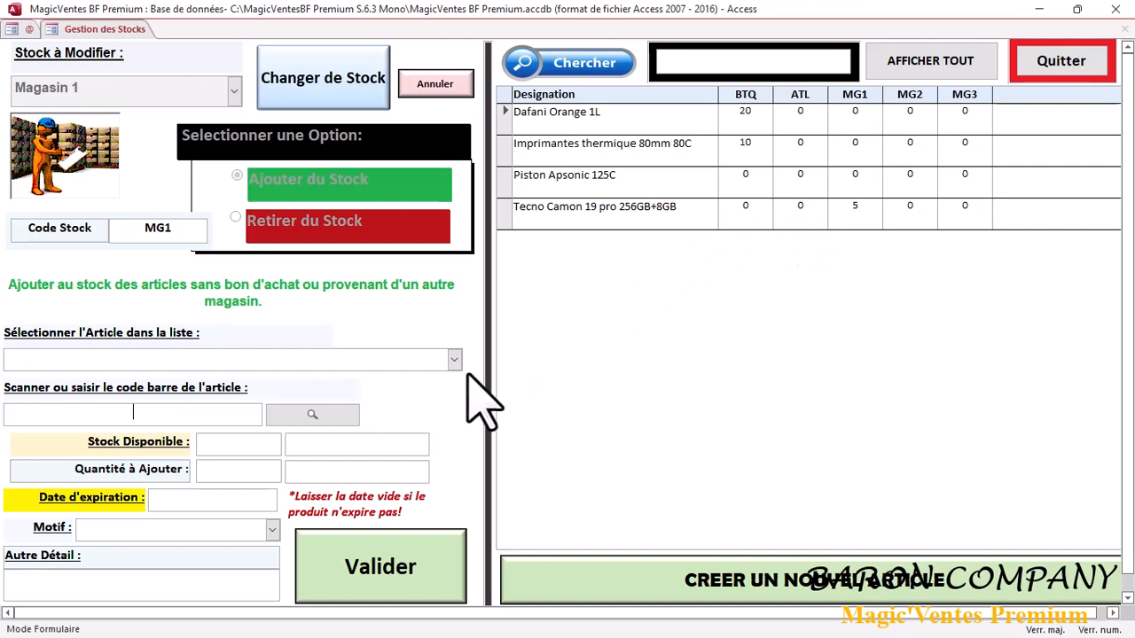
Exit stock management back to the home page and reopen the form for stock additions and withdrawals.
left_click(1051, 71)
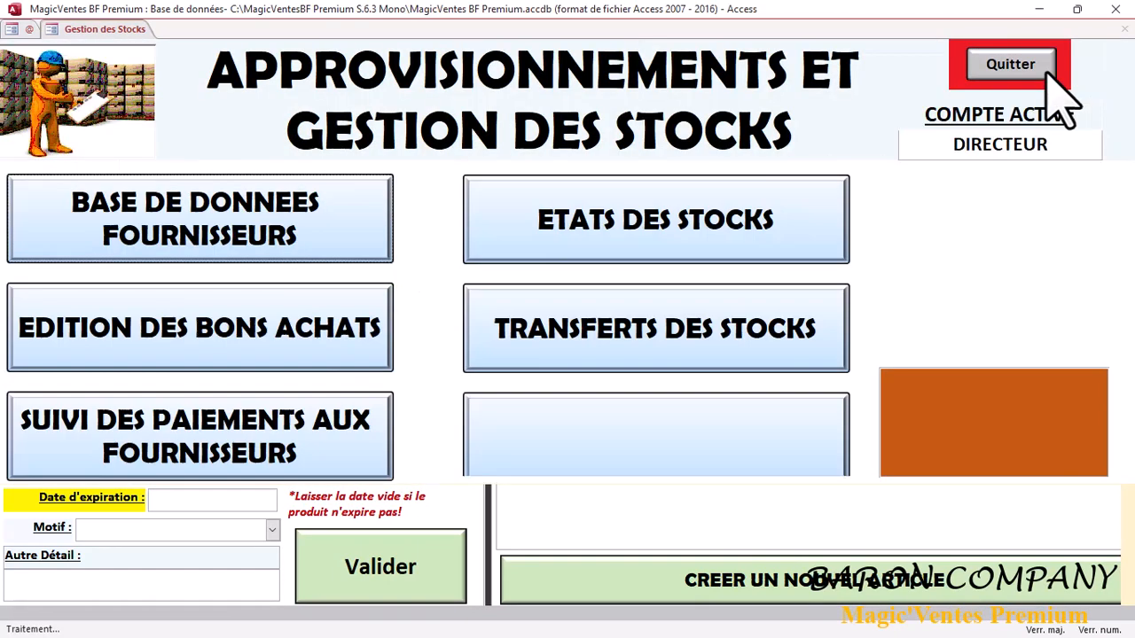
left_click(1020, 69)
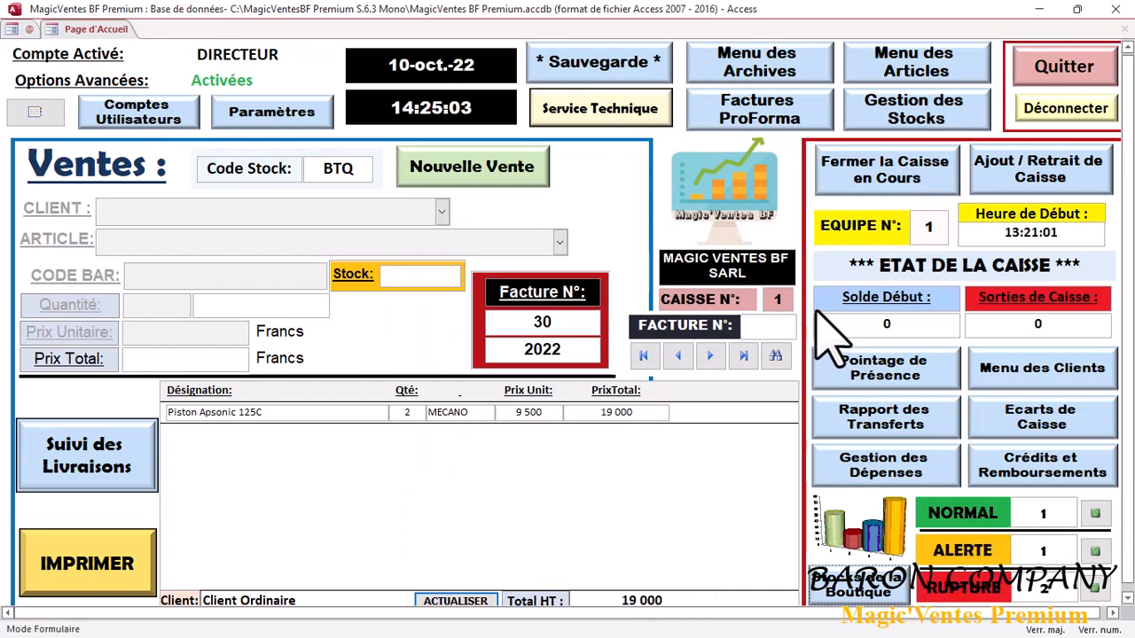
left_click(946, 118)
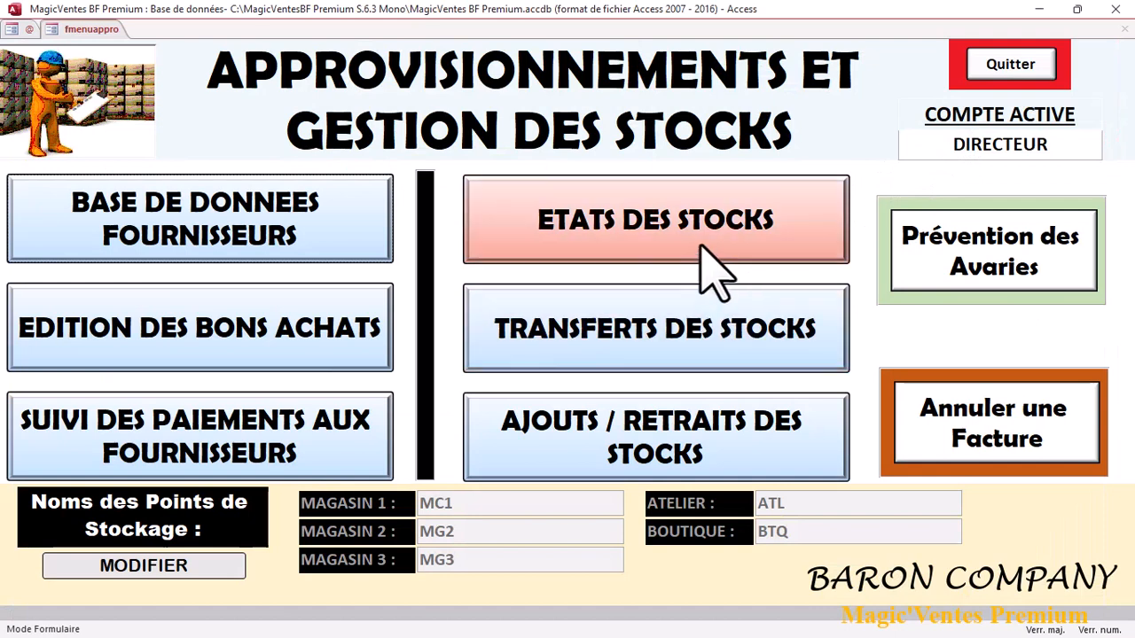
left_click(523, 444)
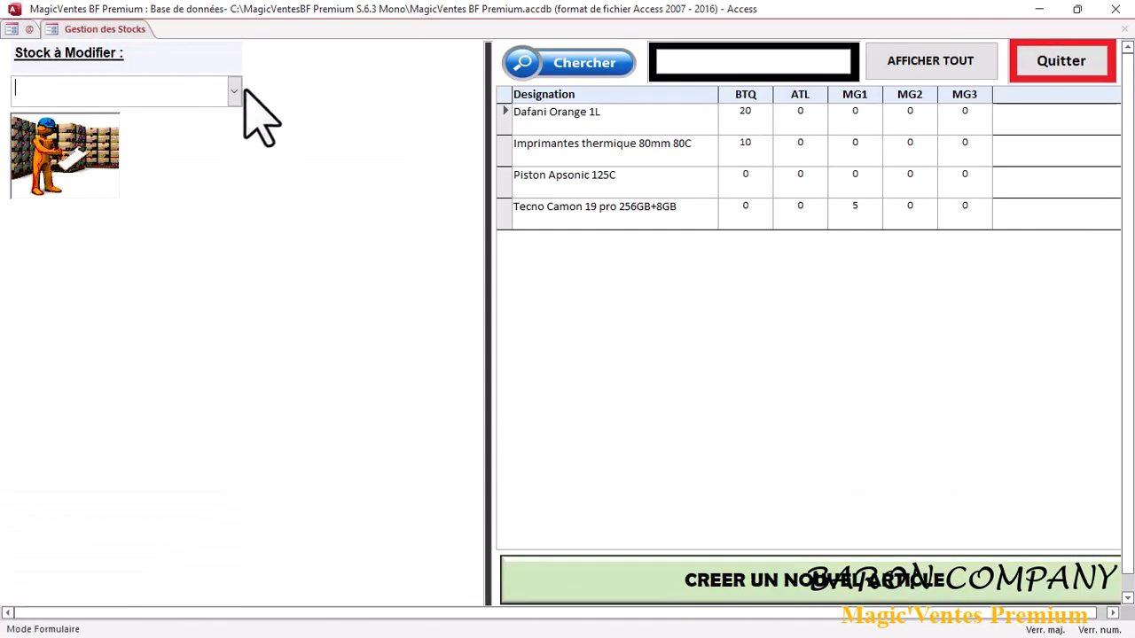
Choose Boutique as the stock to modify in the reopened form and confirm it.
left_click(234, 90)
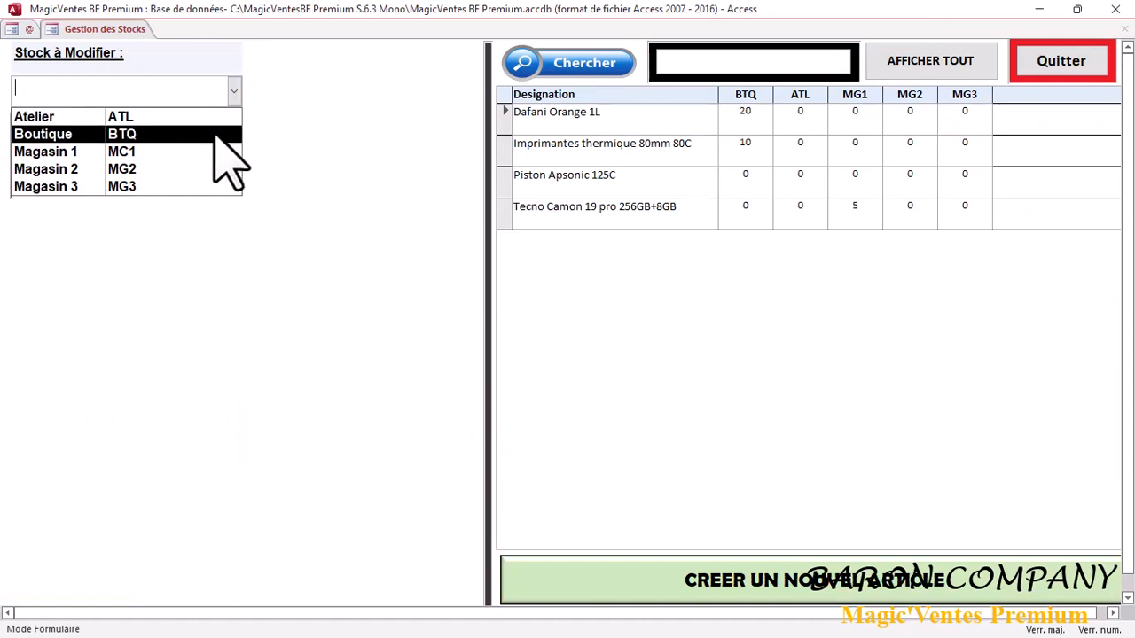
left_click(215, 135)
left_click(278, 89)
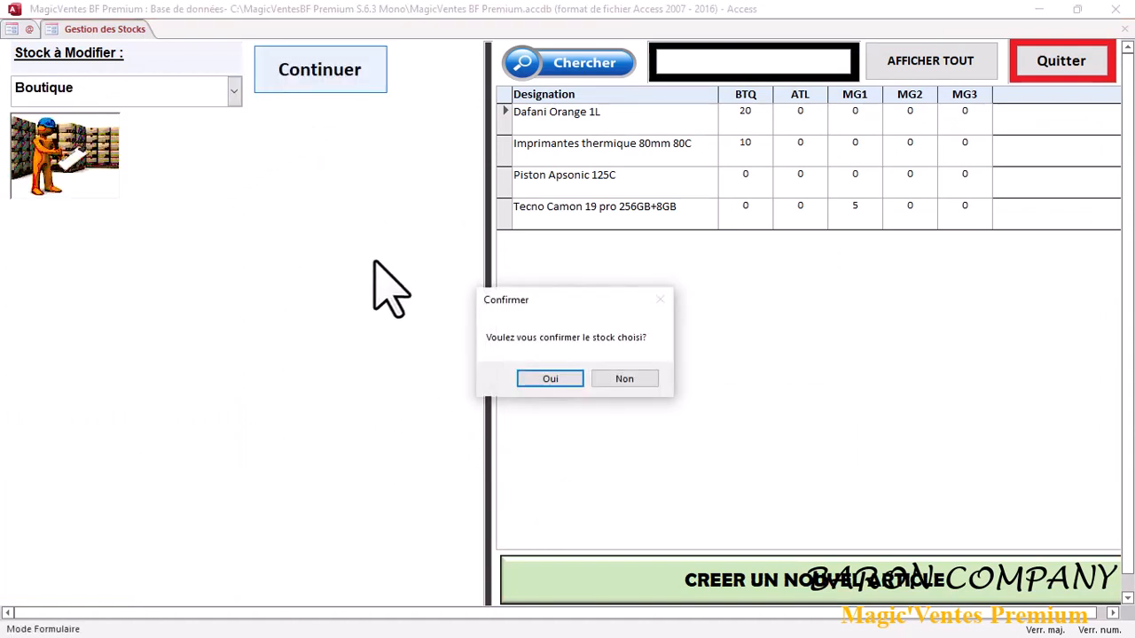
left_click(577, 379)
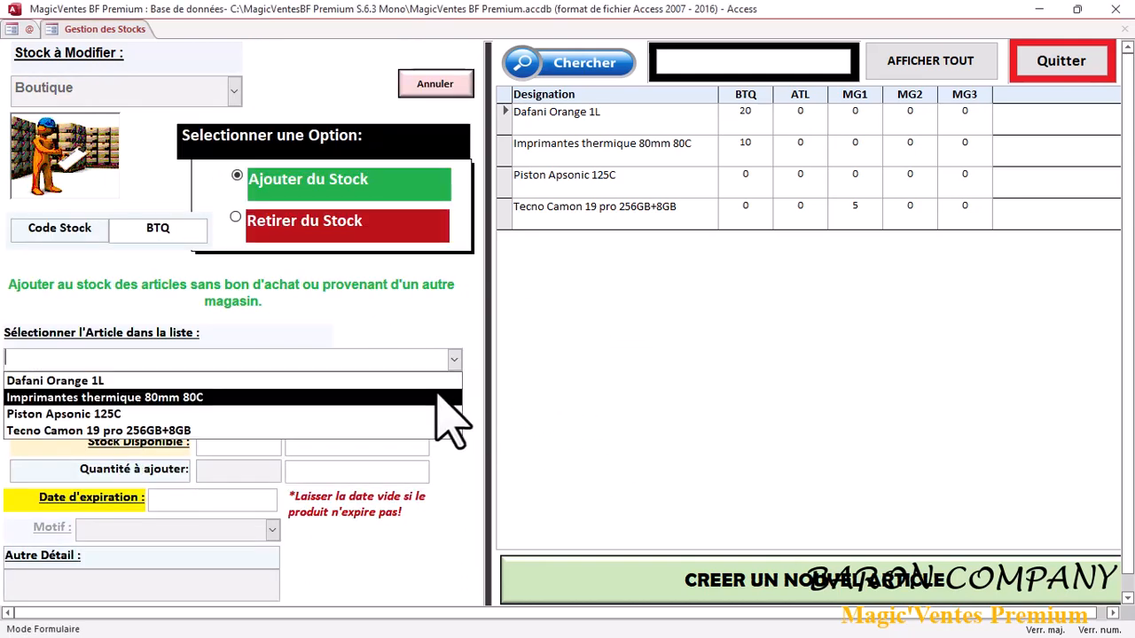
Add 5 units of Imprimantes thermique 80mm 80C to the Boutique stock with the reason Achat.
left_click(437, 397)
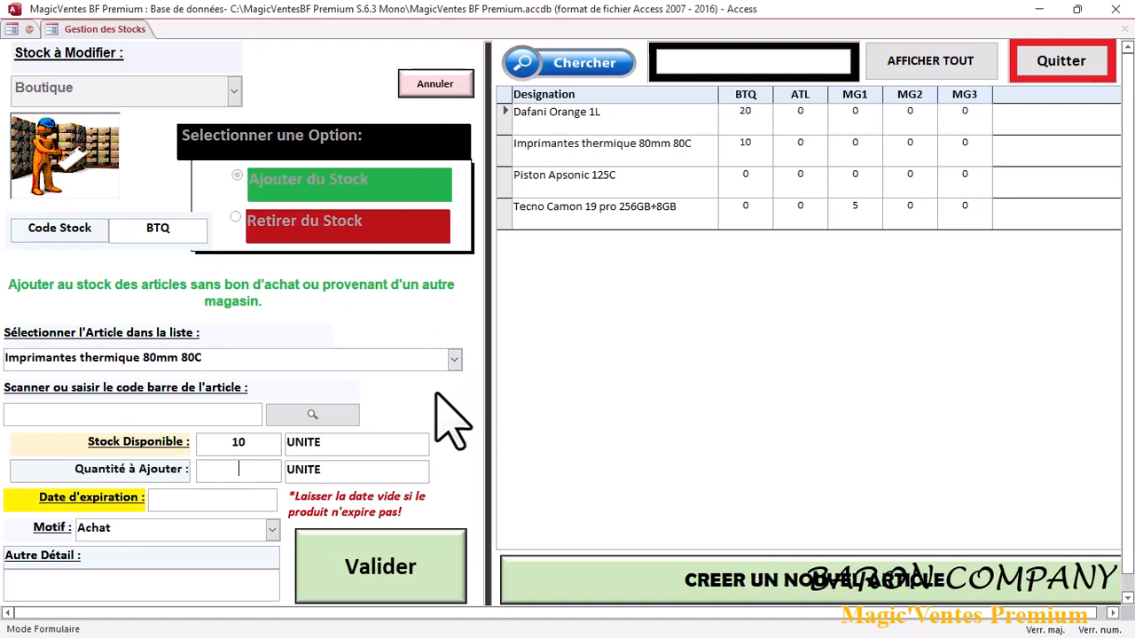
type("5")
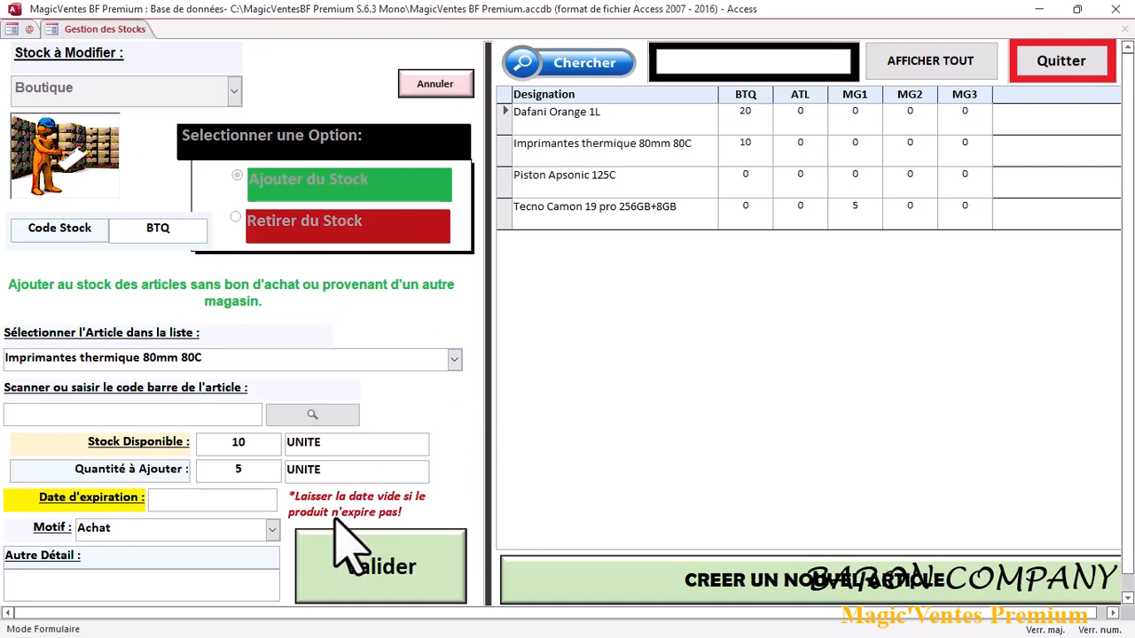
left_click(390, 574)
left_click(612, 384)
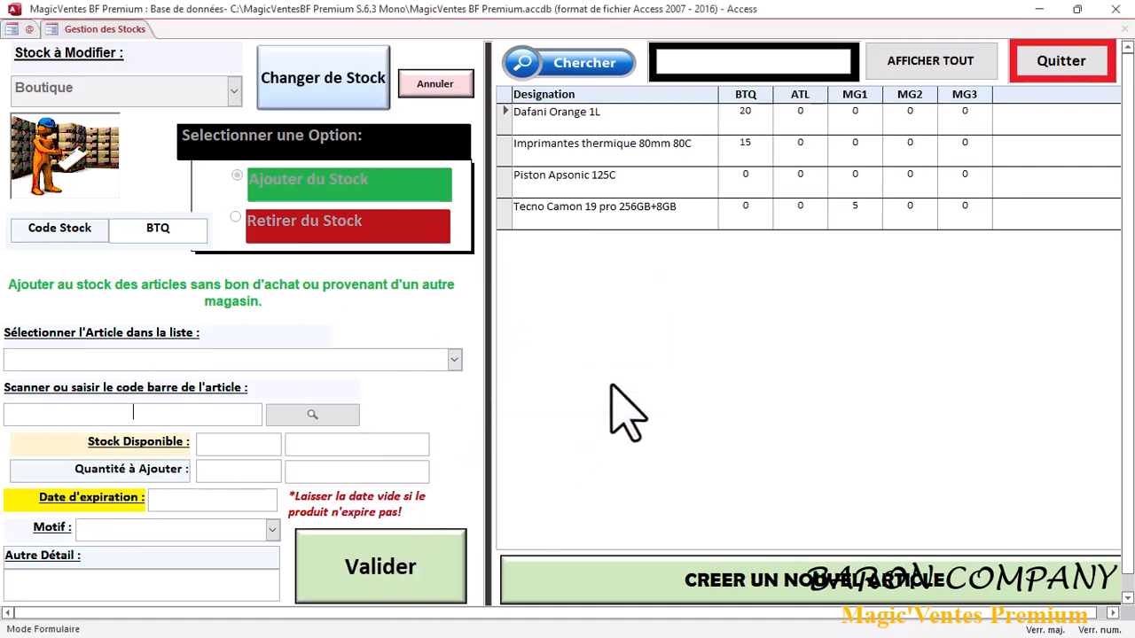
Add 10 units of Piston Apsonic 125C to the Boutique stock with the reason Achat.
left_click(453, 359)
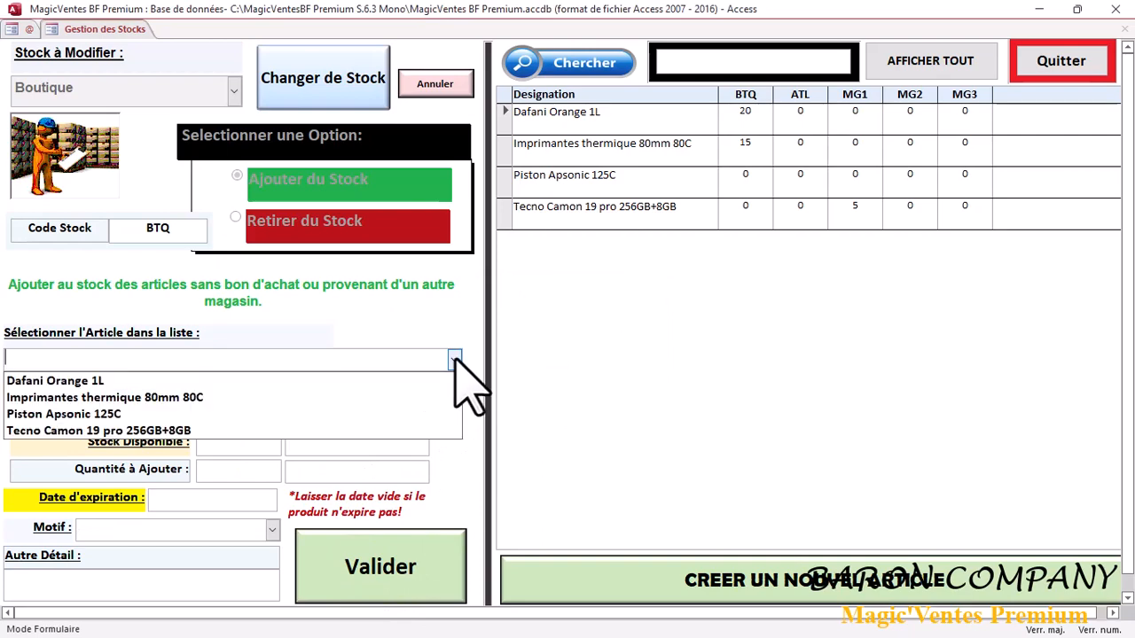
left_click(408, 412)
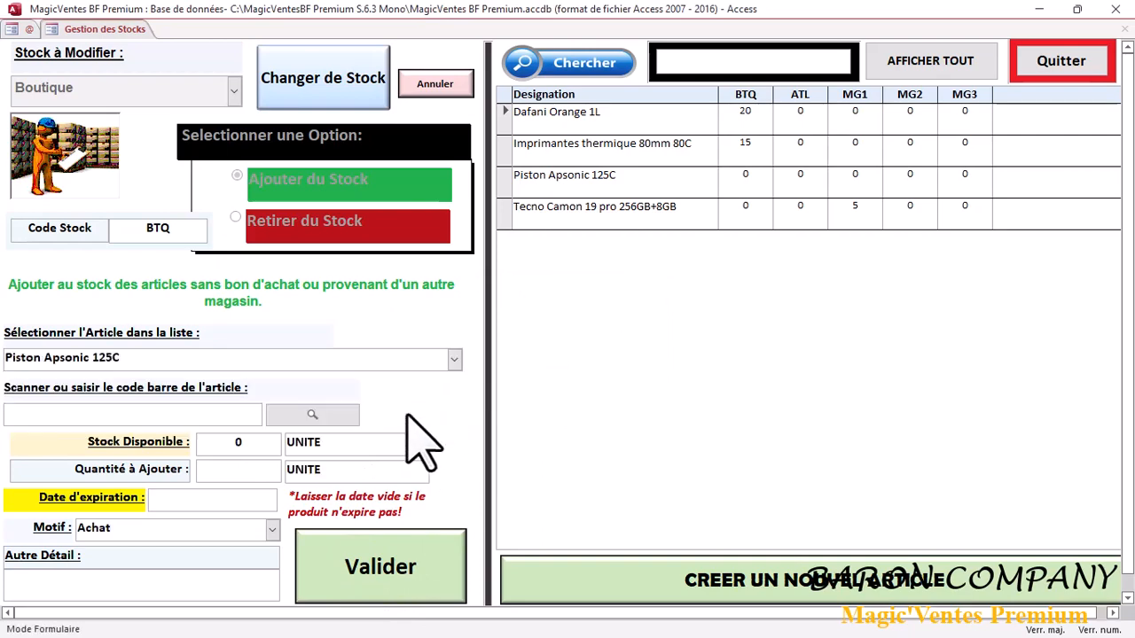
left_click(413, 567)
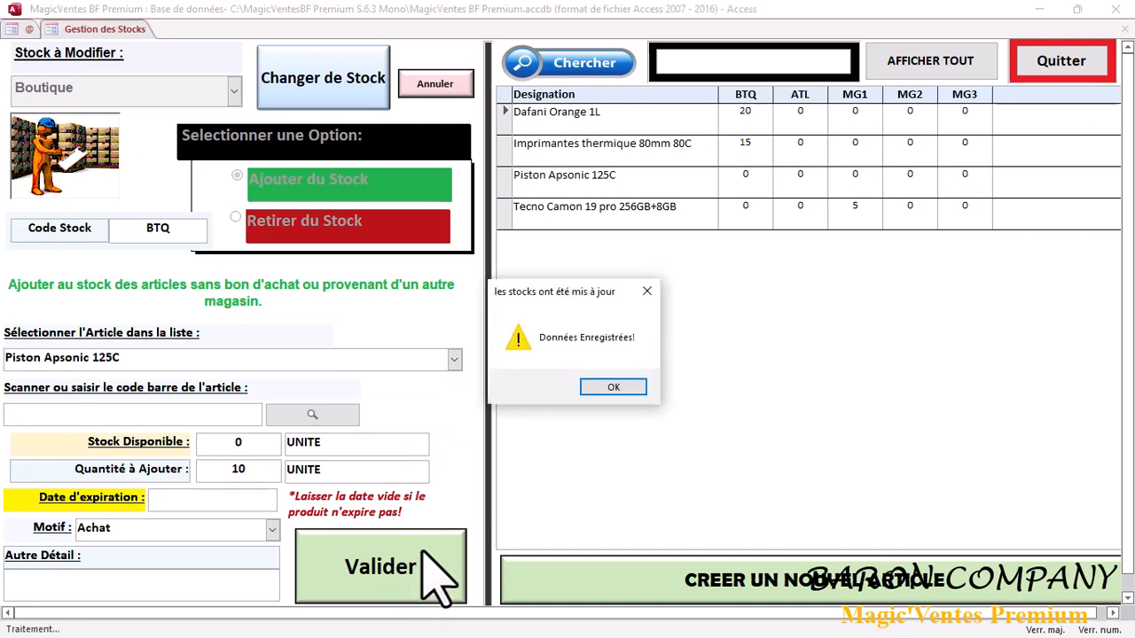
left_click(602, 387)
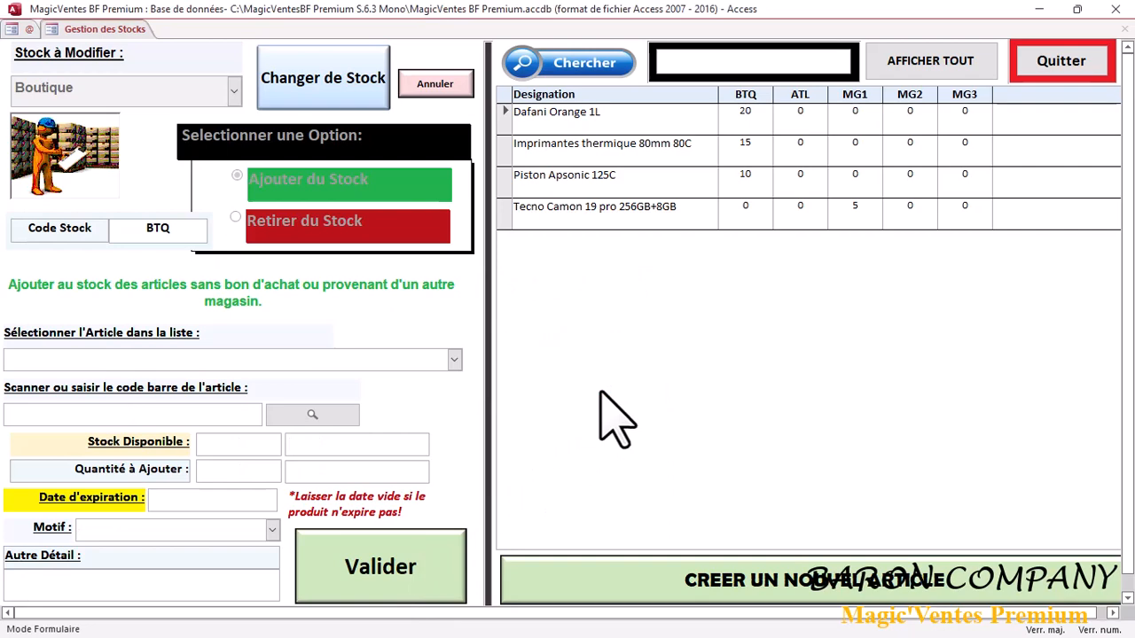
Add 5 units of Tecno Camon 19 pro 256GB+8GB to the Boutique stock with the reason Achat.
left_click(453, 359)
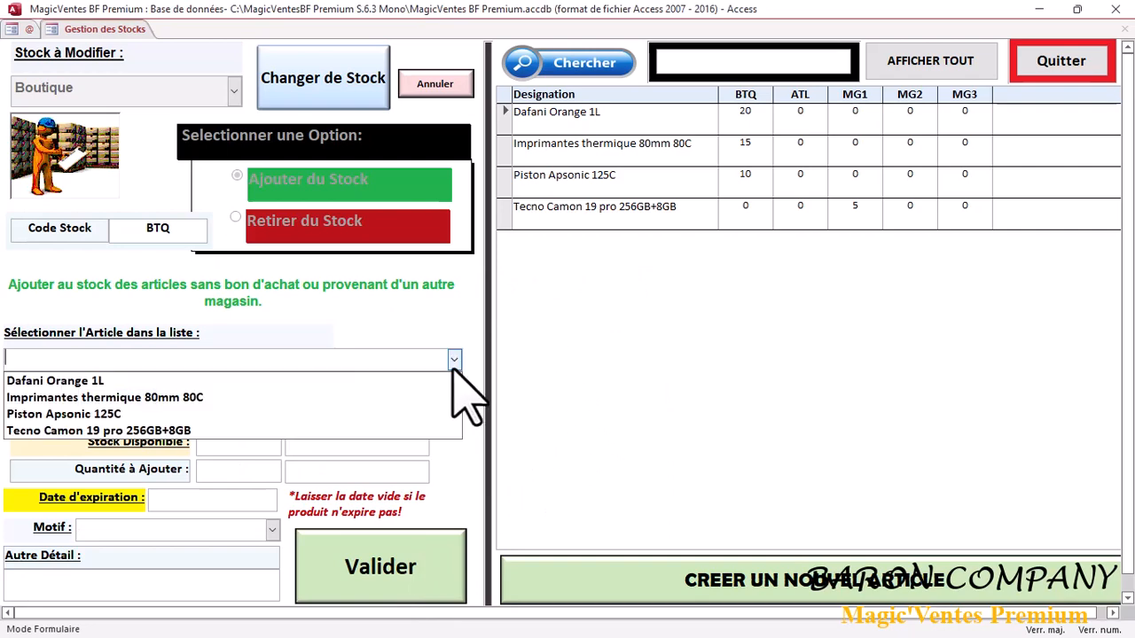
left_click(422, 430)
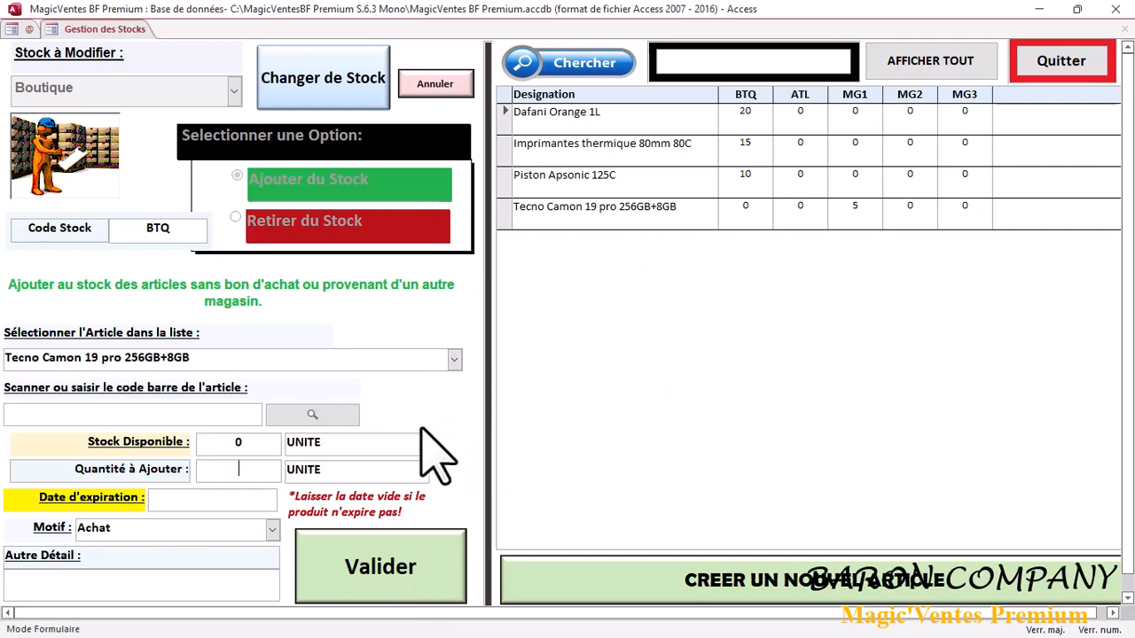
type("5")
left_click(435, 576)
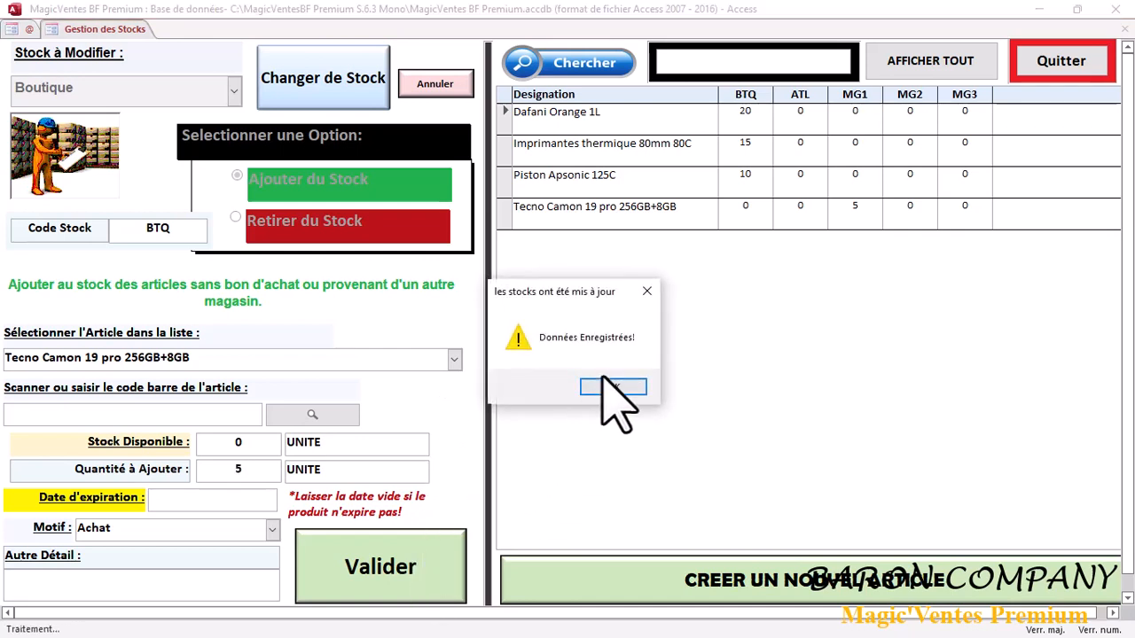
left_click(614, 388)
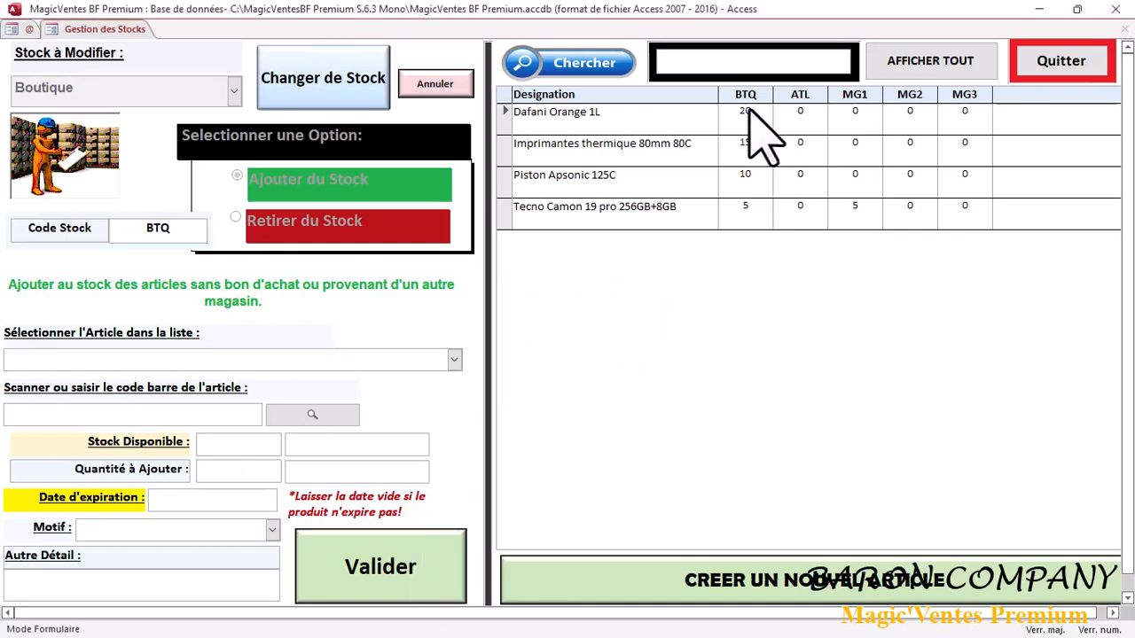